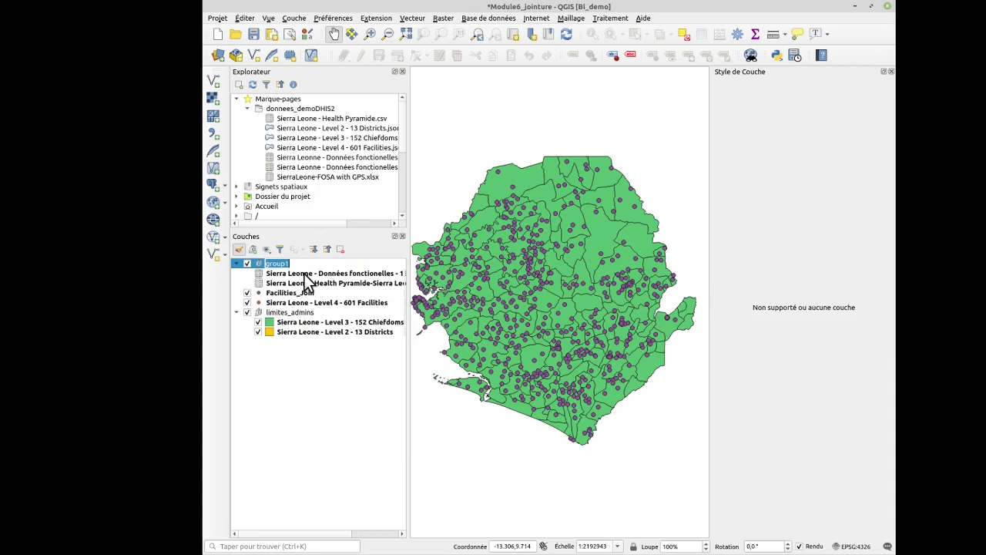
Step: Name the new group "données non-spatiales" and move it below the limites_admins group in the layer list
{"action": "left_click", "coordinate": [255, 265]}
{"action": "left_click_drag", "start_coordinate": [258, 266], "coordinate": [250, 389]}
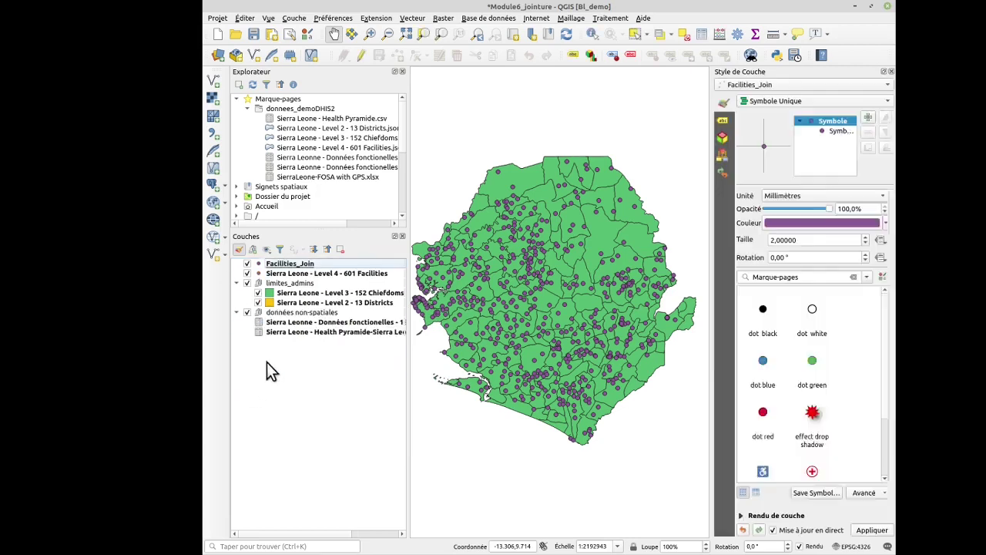
Step: Examine the label and symbology settings of the "Sierra Leone - Level 4 - 601 Facilities" layer in the layer styling view
{"action": "left_click", "coordinate": [286, 273]}
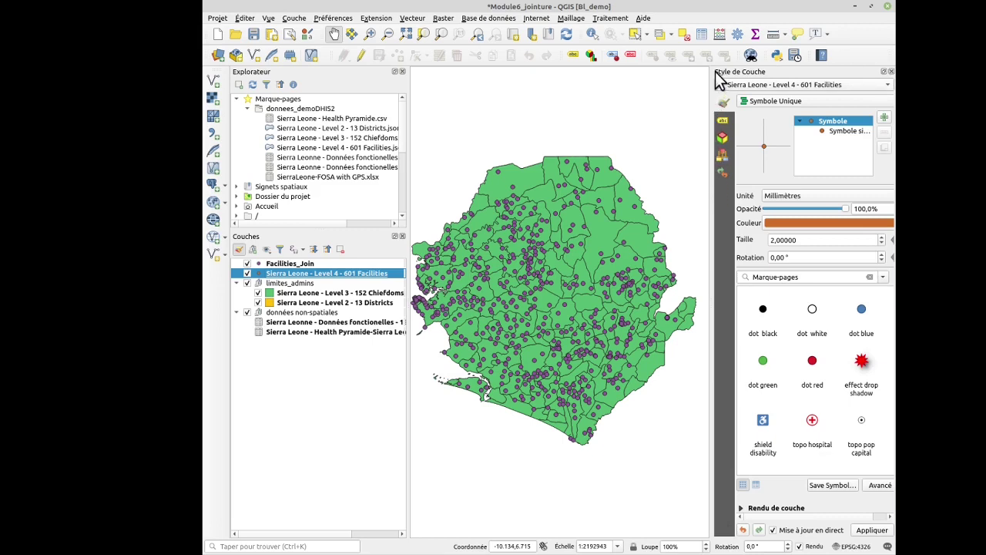
{"action": "left_click", "coordinate": [571, 60]}
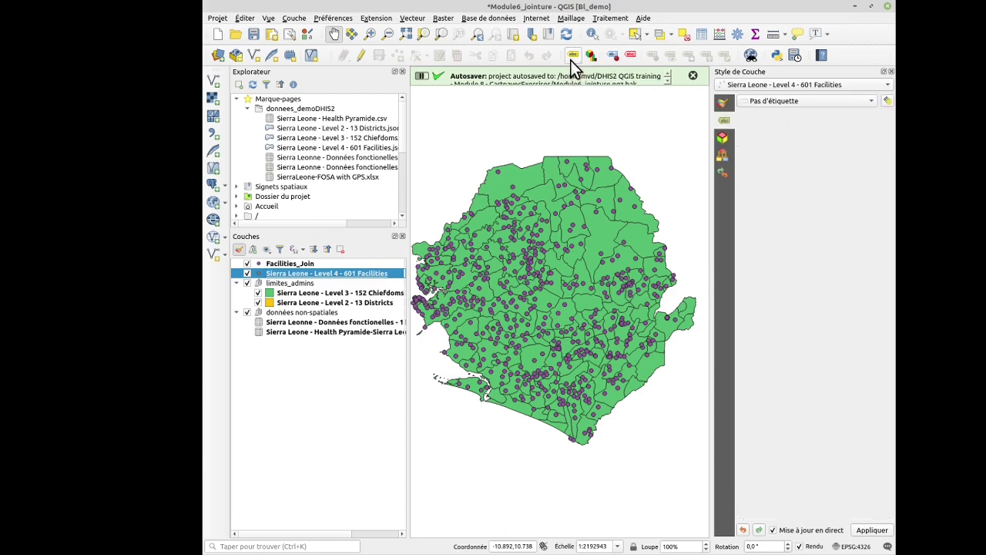
{"action": "left_click", "coordinate": [729, 105]}
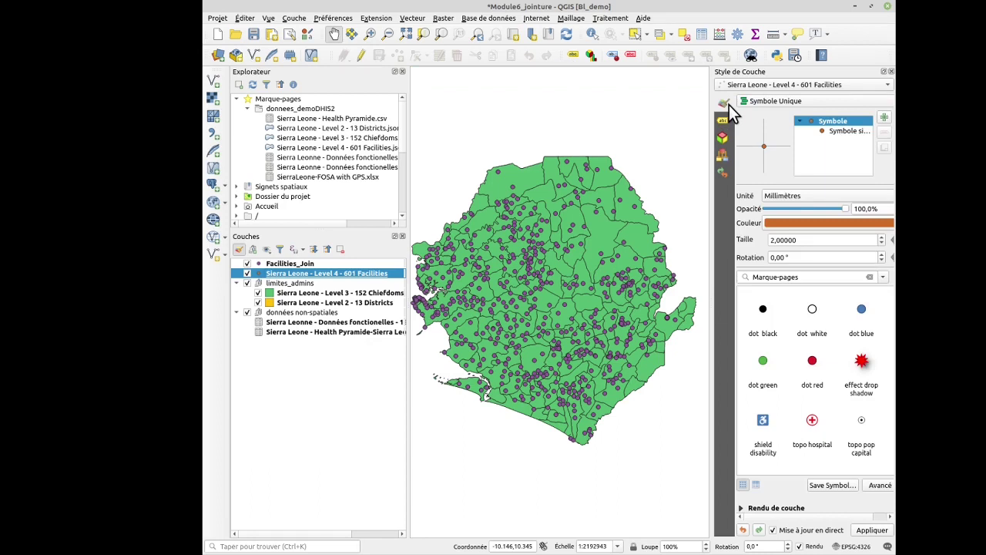
Step: View the symbology settings in the properties of the "Sierra Leone - Level 4 - 601 Facilities" layer, then close them
{"action": "right_click", "coordinate": [394, 279]}
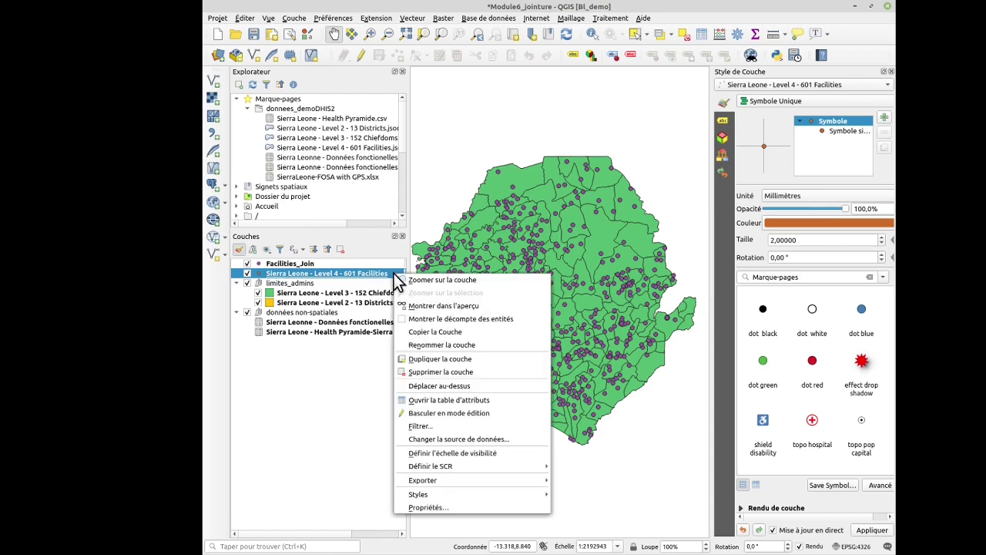
{"action": "left_click", "coordinate": [460, 505]}
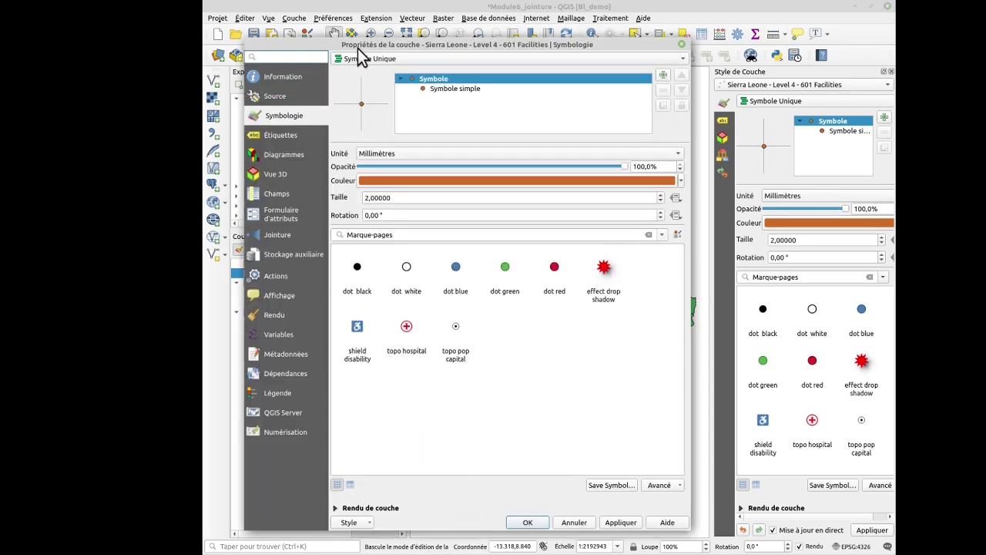
{"action": "left_click_drag", "start_coordinate": [349, 48], "coordinate": [384, 47]}
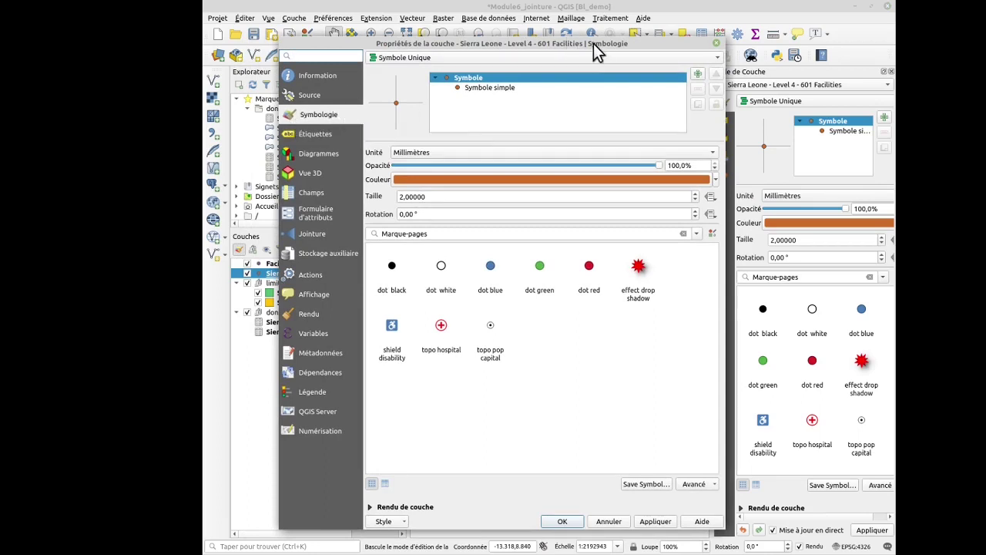
{"action": "left_click_drag", "start_coordinate": [593, 43], "coordinate": [575, 43]}
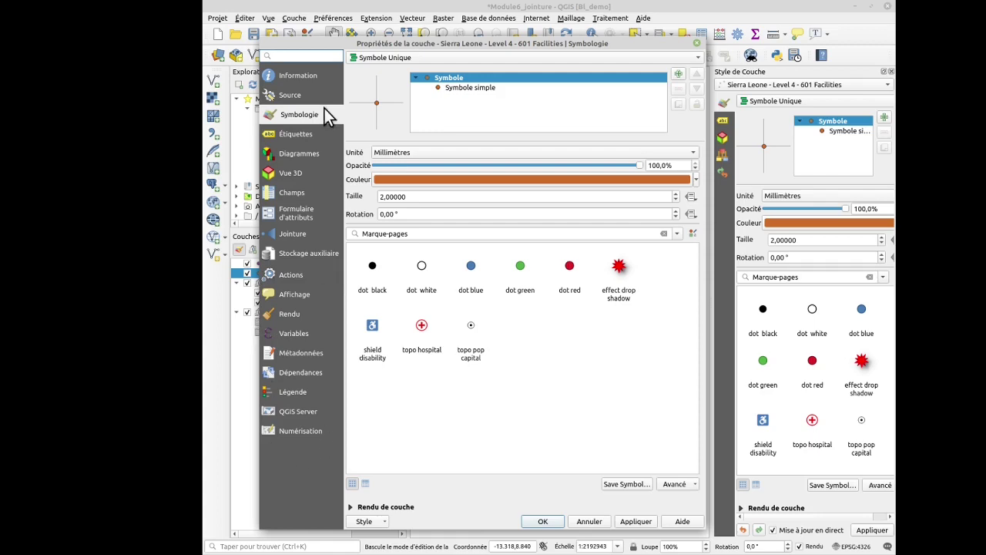
{"action": "left_click", "coordinate": [699, 42]}
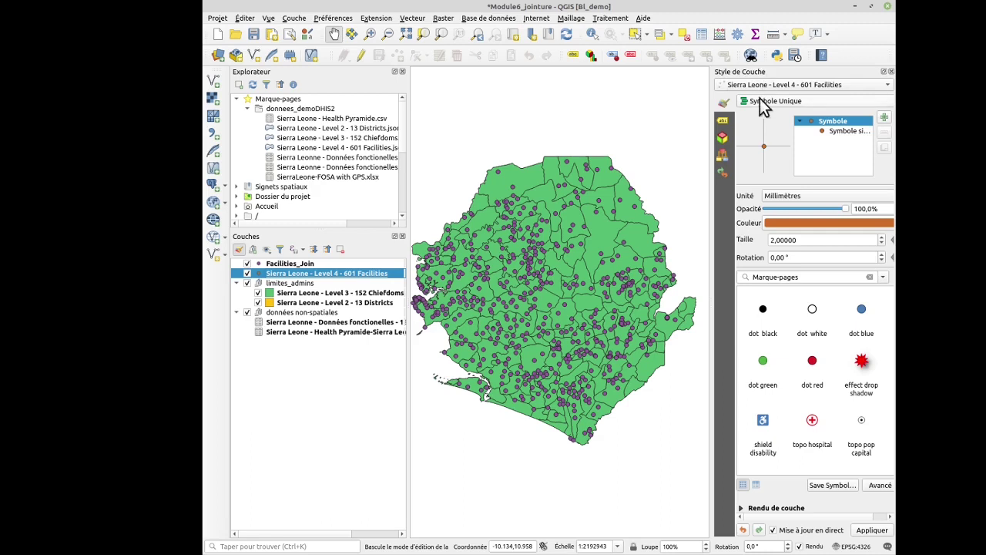
Step: Compare the style settings of the Facilities_Join, Level 3, Level 2 and Level 4 layers one after another
{"action": "left_click", "coordinate": [307, 264]}
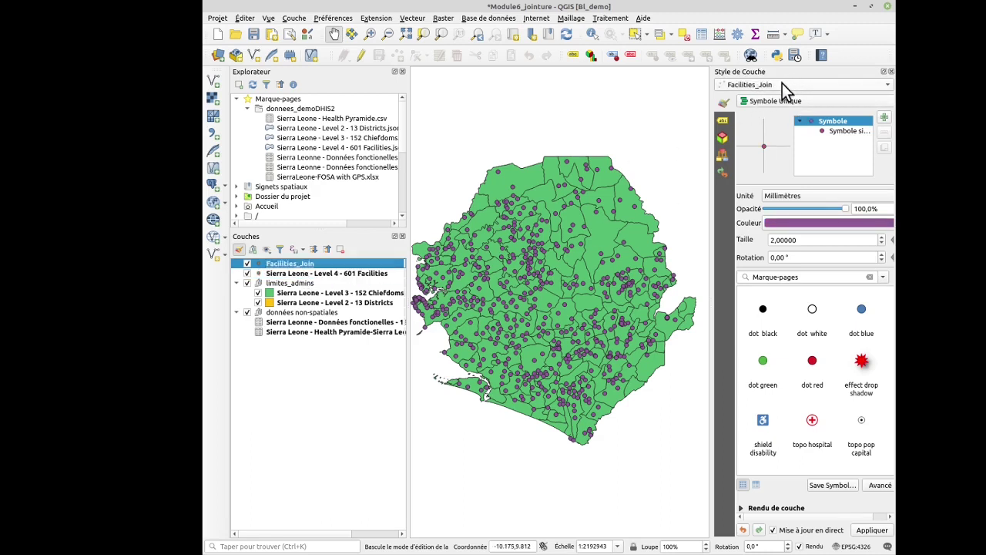
{"action": "left_click", "coordinate": [320, 294]}
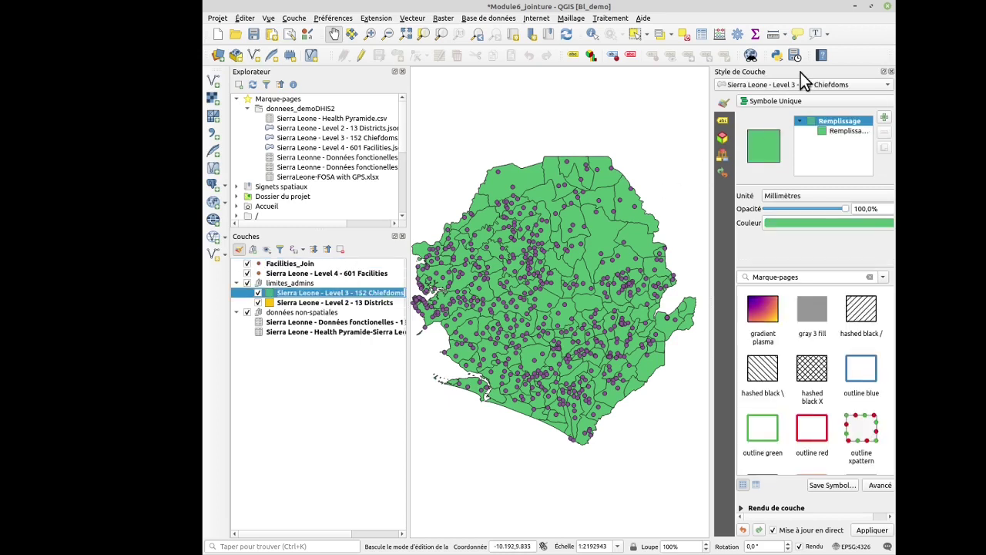
{"action": "key", "text": "Down"}
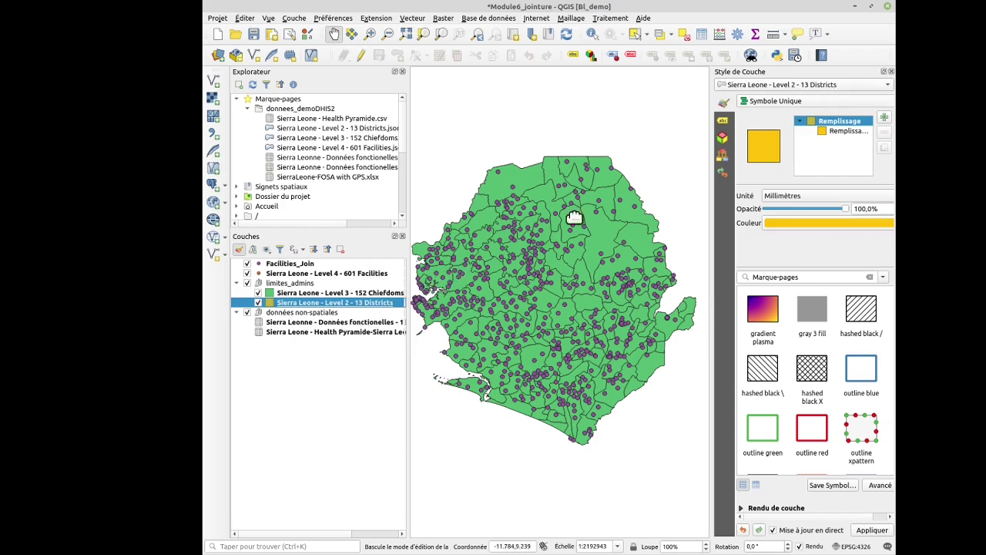
{"action": "key", "text": "Up"}
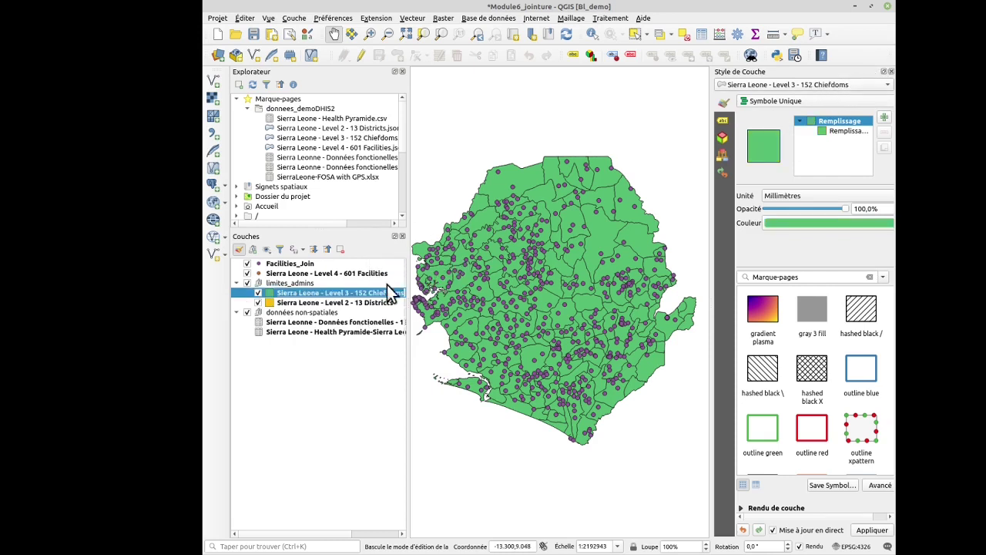
{"action": "key", "text": "Up"}
{"action": "key", "text": "Up"}
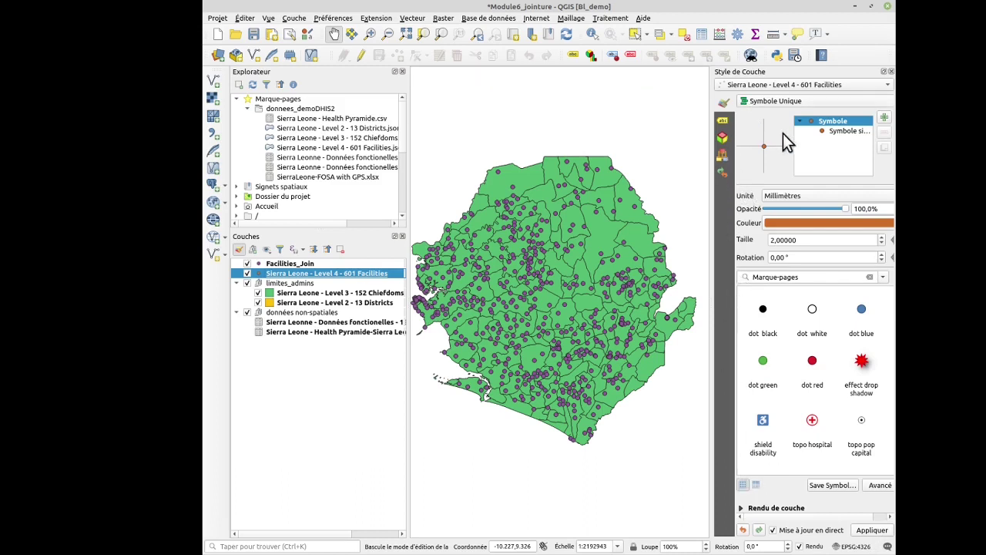
Step: Examine the available renderer types and the simple fill settings for the "Sierra Leone - Level 3 - 152 Chiefdoms" layer
{"action": "left_click", "coordinate": [299, 293]}
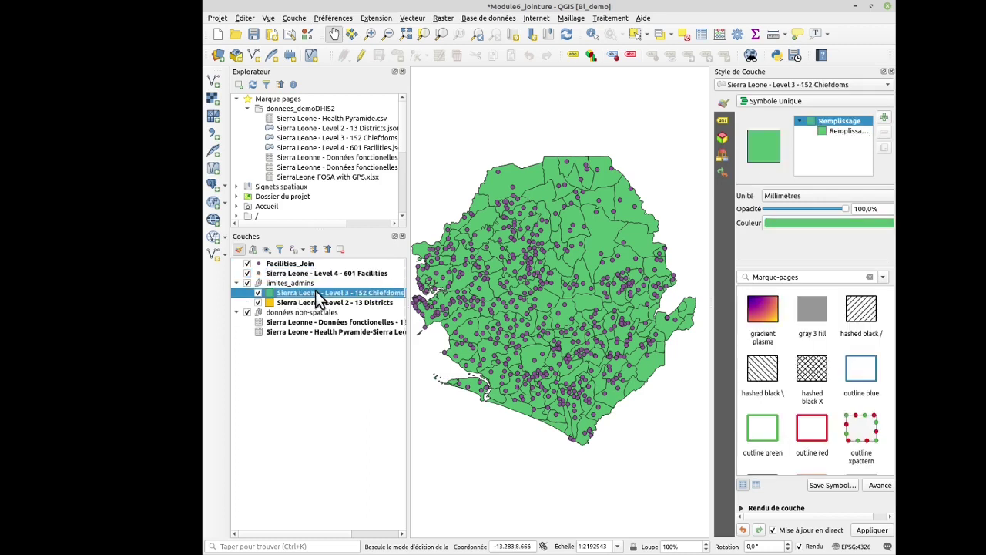
{"action": "left_click", "coordinate": [796, 100]}
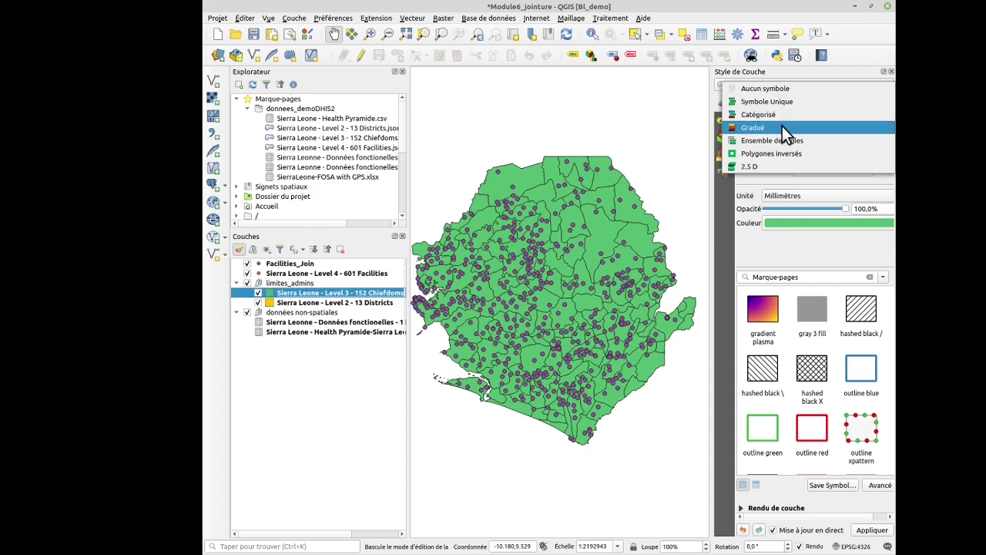
{"action": "left_click", "coordinate": [747, 181]}
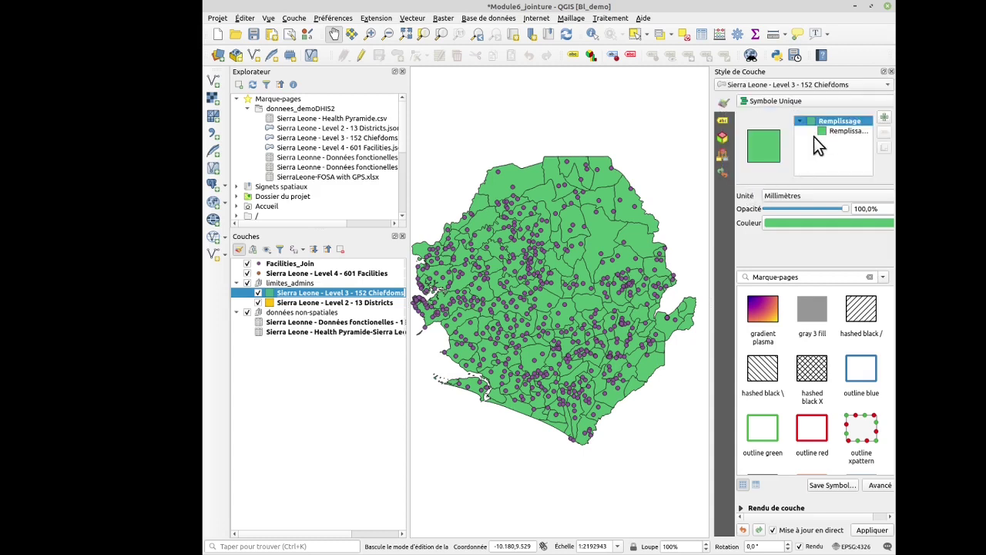
{"action": "left_click", "coordinate": [834, 133]}
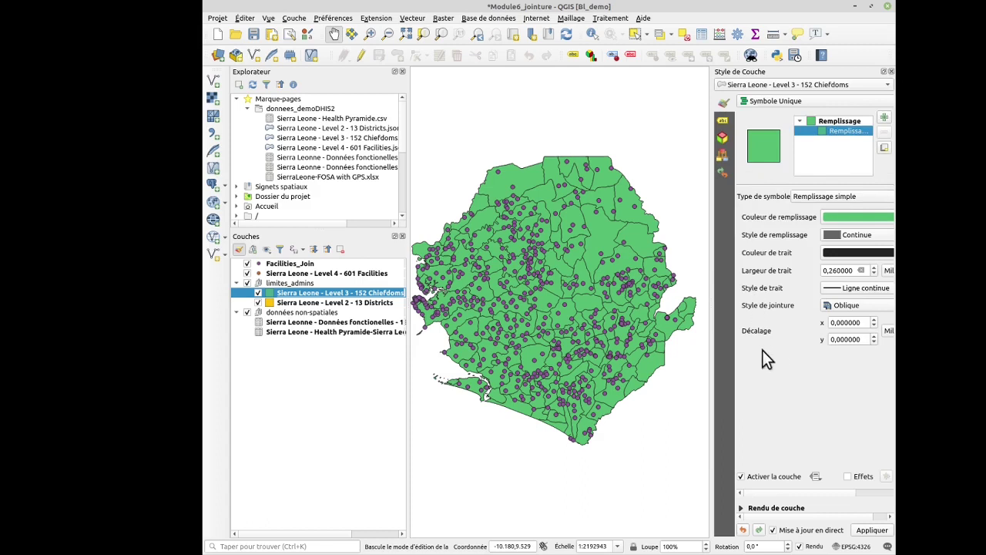
Step: Set the simple fill style of the "Sierra Leone - Level 2 - 13 Districts" layer to "Pas de remplissage"
{"action": "left_click", "coordinate": [850, 82]}
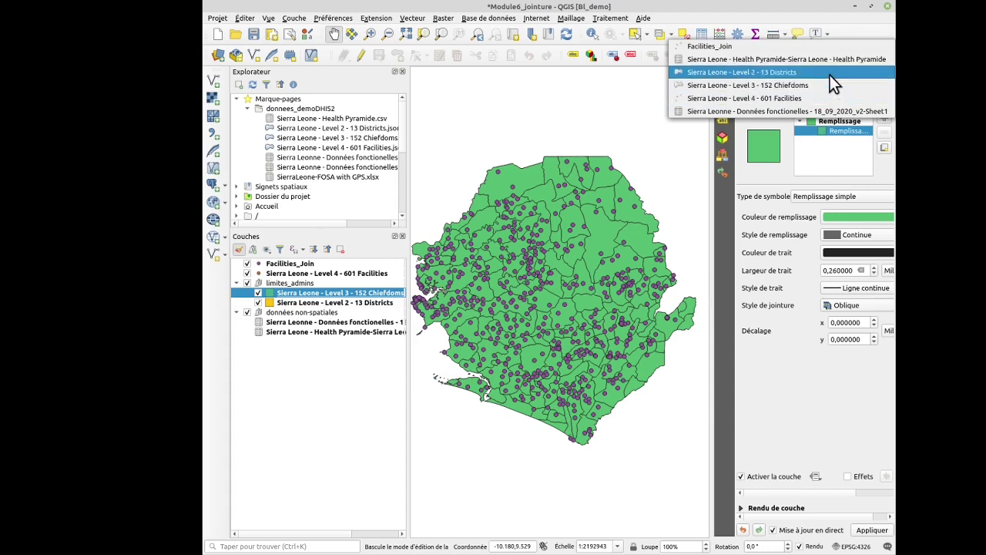
{"action": "left_click", "coordinate": [830, 73]}
{"action": "left_click", "coordinate": [350, 303]}
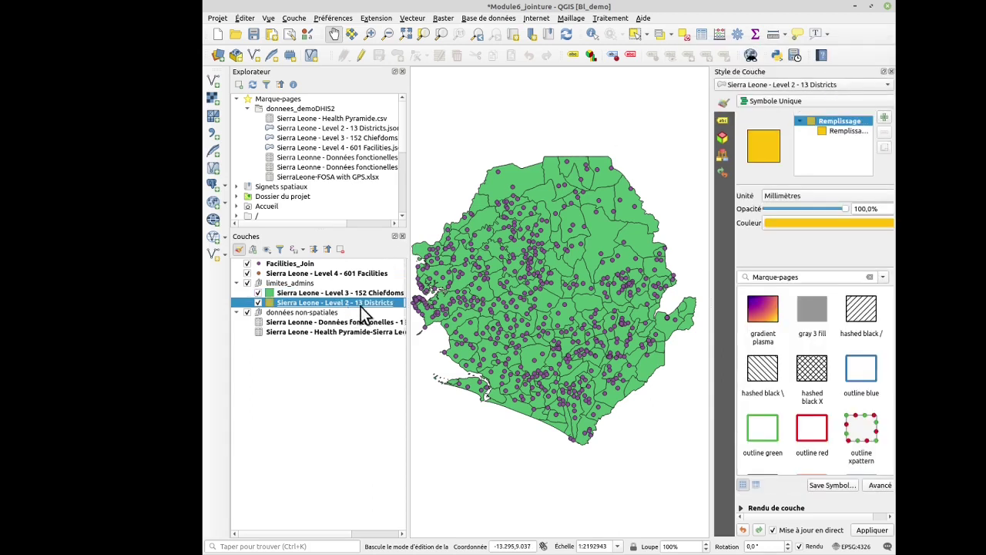
{"action": "left_click", "coordinate": [843, 130]}
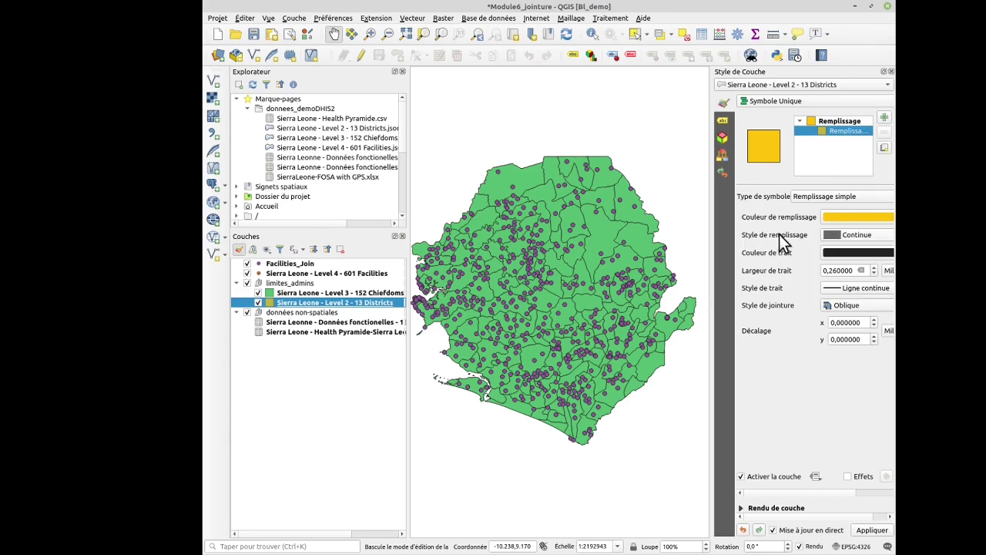
{"action": "left_click", "coordinate": [842, 236]}
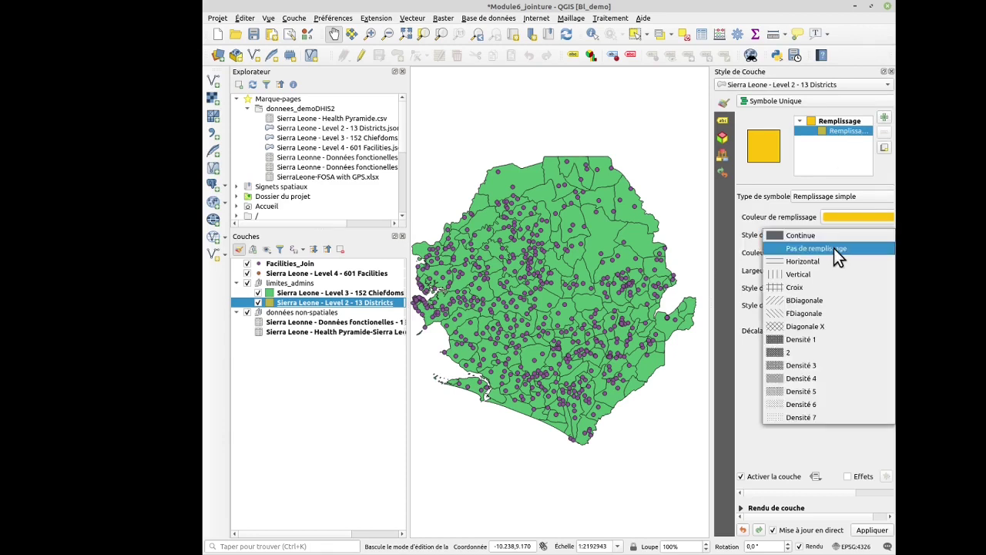
{"action": "left_click", "coordinate": [834, 248]}
Step: Set the Level 2 districts' stroke width to 0.46 and move that layer above the Level 3 - 152 Chiefdoms layer
{"action": "left_click", "coordinate": [836, 270]}
{"action": "key", "text": "BackSpace"}
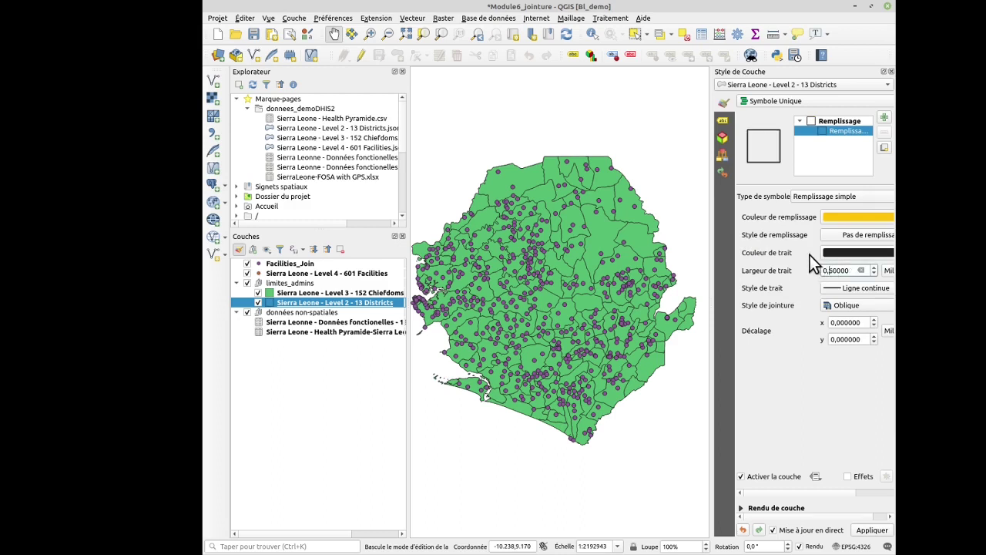
{"action": "type", "text": "4"}
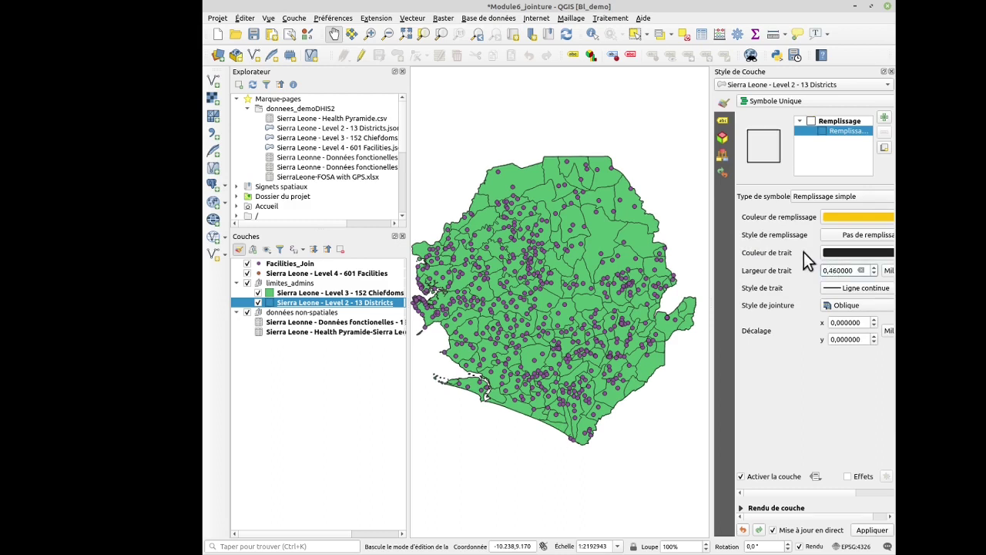
{"action": "left_click_drag", "start_coordinate": [343, 305], "coordinate": [343, 291]}
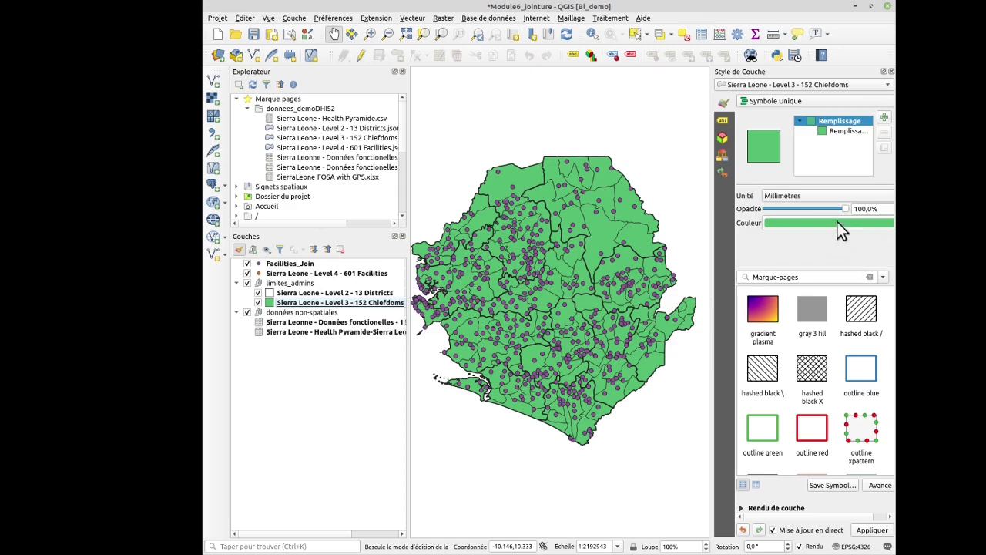
Step: Recolour the Level 3 - 152 Chiefdoms fill from the light orange standard colour, with blue value 27 and 12% colour opacity
{"action": "mouse_move", "coordinate": [846, 208]}
{"action": "left_mouse_down"}
{"action": "mouse_move", "coordinate": [793, 210]}
{"action": "mouse_move", "coordinate": [858, 208]}
{"action": "left_mouse_up"}
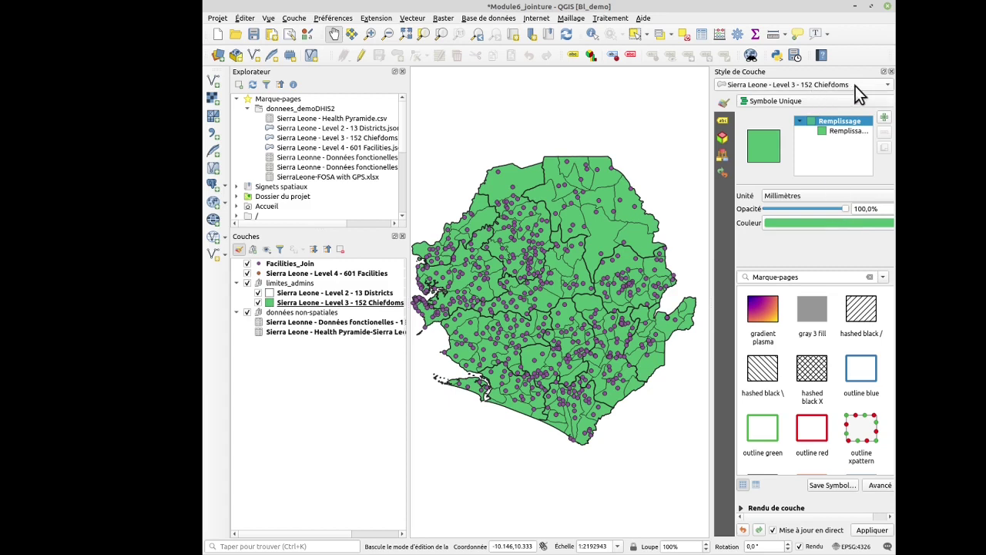
{"action": "left_click", "coordinate": [843, 225]}
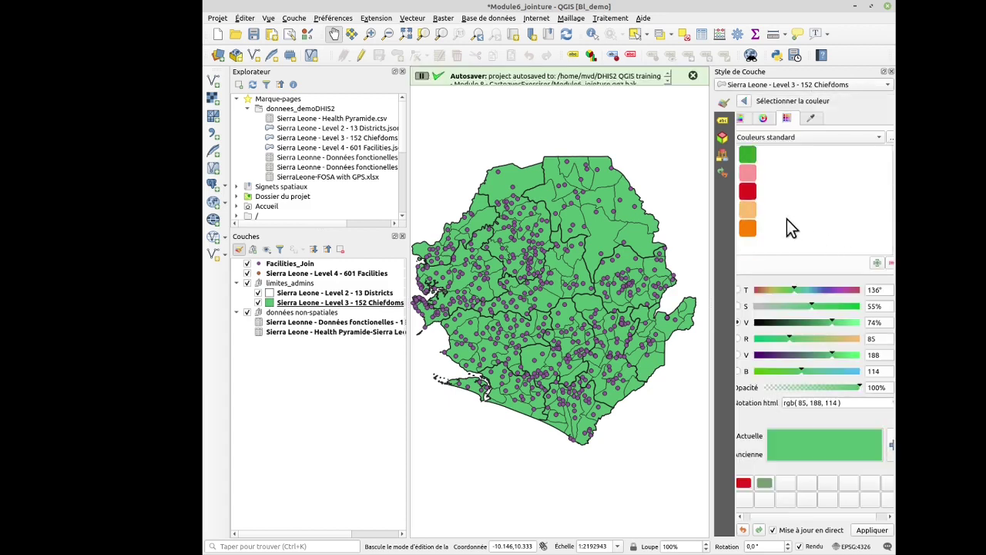
{"action": "left_click", "coordinate": [751, 212]}
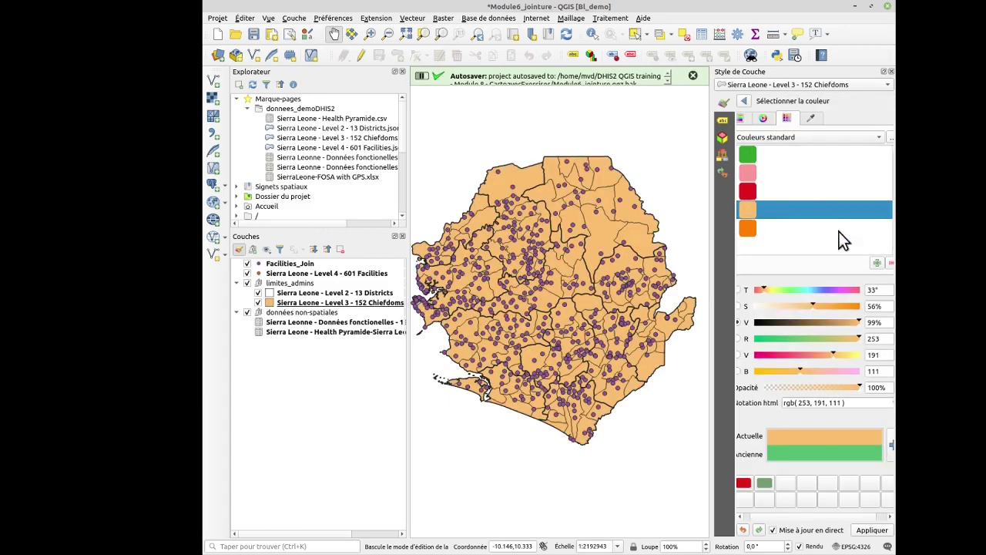
{"action": "left_click", "coordinate": [765, 372]}
{"action": "left_click_drag", "start_coordinate": [804, 387], "coordinate": [784, 391]}
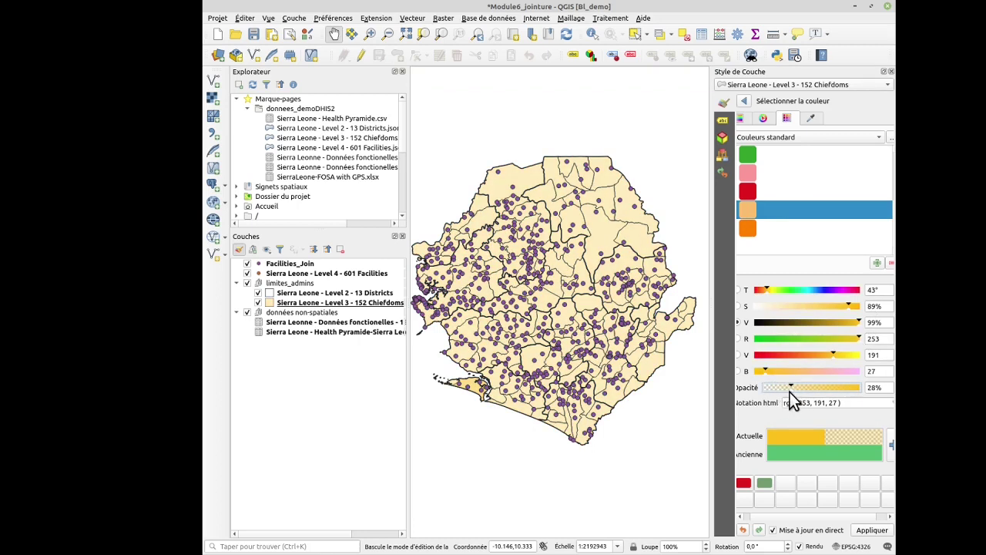
{"action": "left_click", "coordinate": [776, 390]}
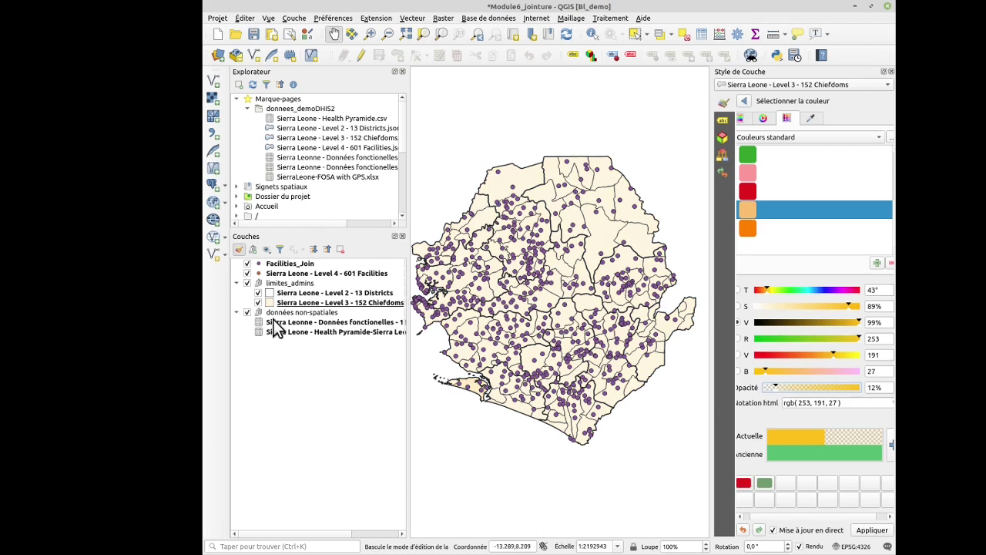
{"action": "left_click", "coordinate": [745, 101]}
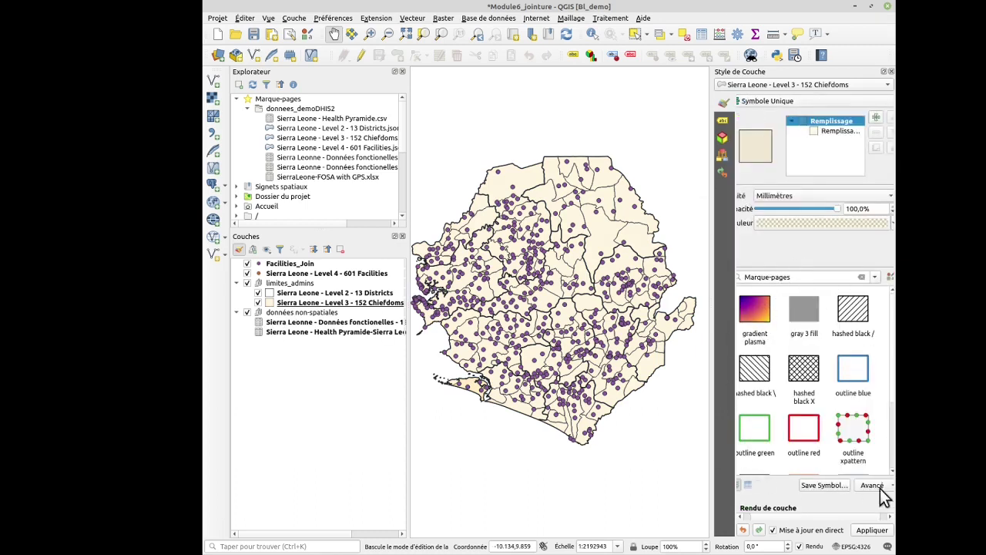
Step: Apply the "topo hospital" symbol to the Level 4 - 601 Facilities layer and remove its circle symbol layer, leaving only the red cross
{"action": "left_click", "coordinate": [805, 83]}
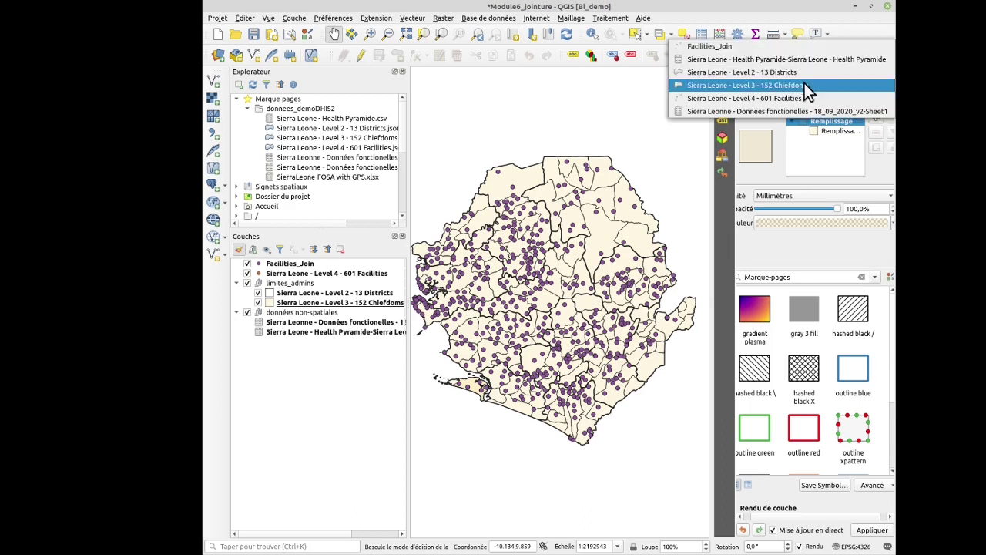
{"action": "left_click", "coordinate": [799, 93]}
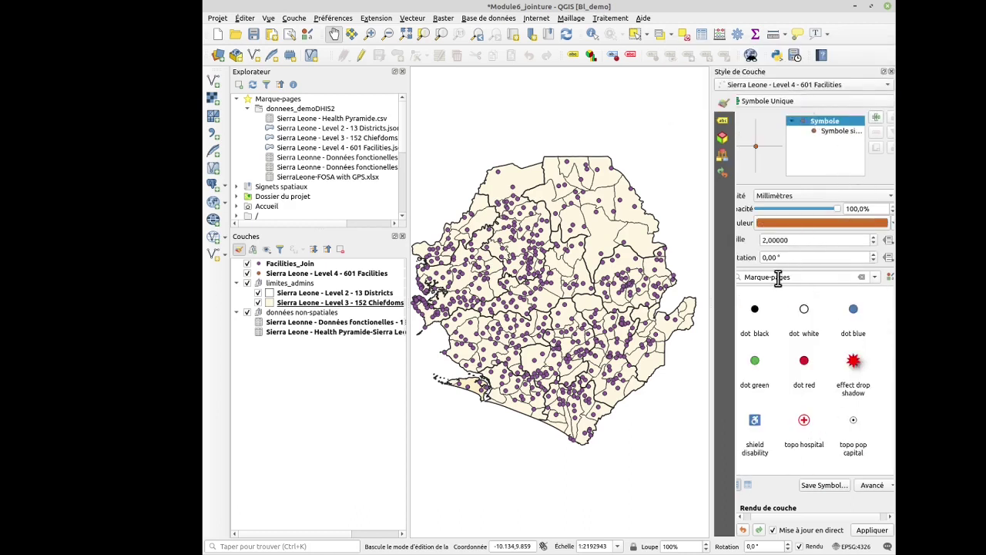
{"action": "left_click", "coordinate": [806, 425]}
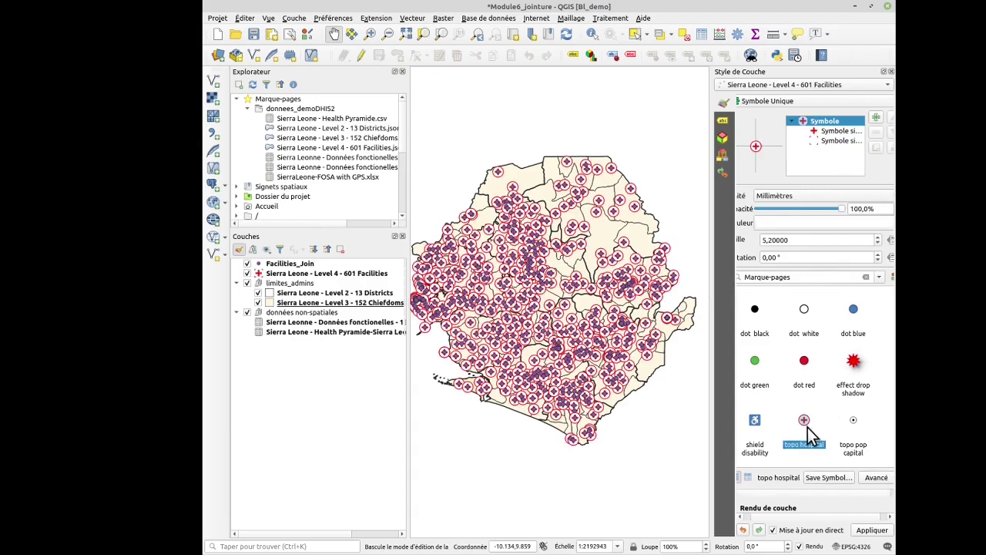
{"action": "left_click", "coordinate": [833, 141]}
{"action": "left_click", "coordinate": [875, 135]}
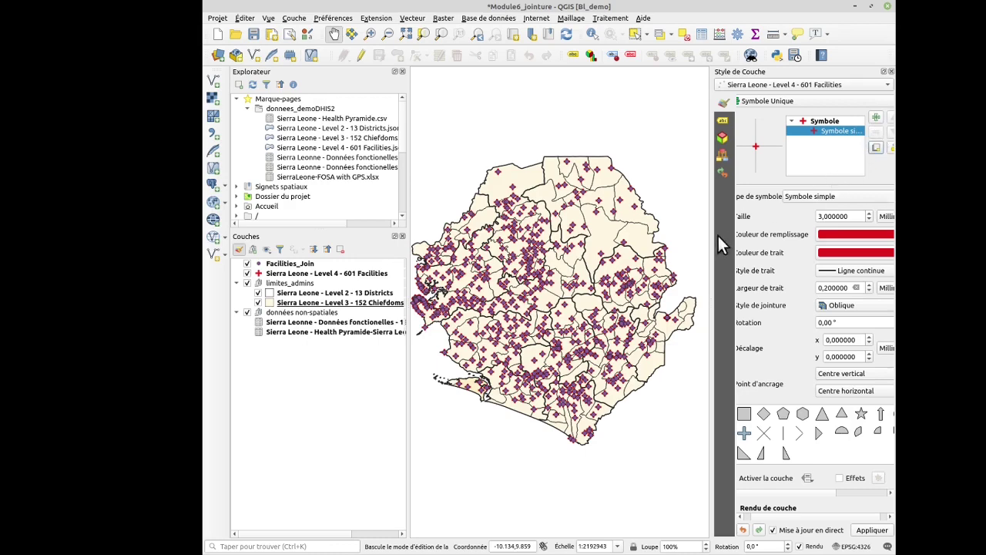
Step: Change the Level 4 - 601 Facilities marker to a "Symbole SVG" cross from the health group, and hide the Facilities_Join layer
{"action": "left_click_drag", "start_coordinate": [713, 299], "coordinate": [645, 299]}
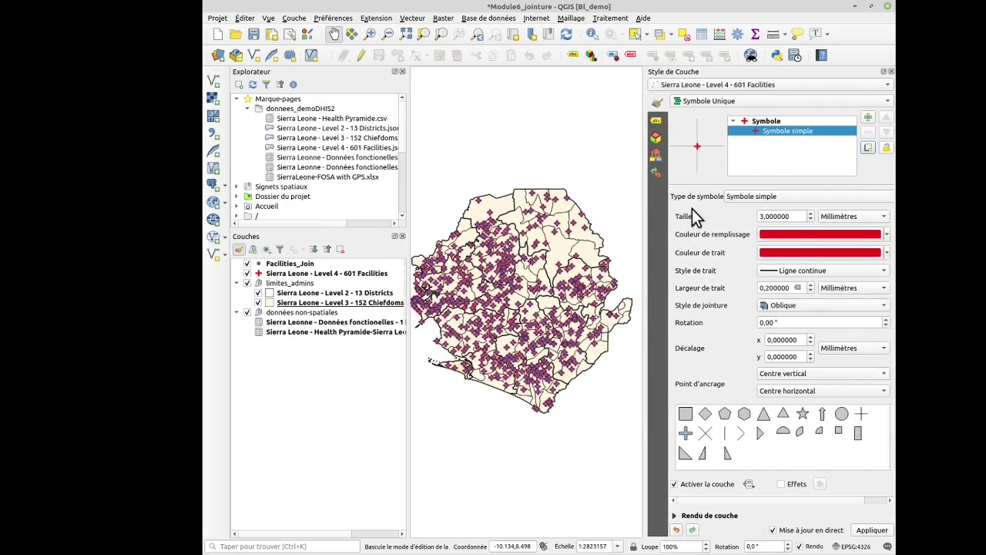
{"action": "left_click", "coordinate": [747, 196]}
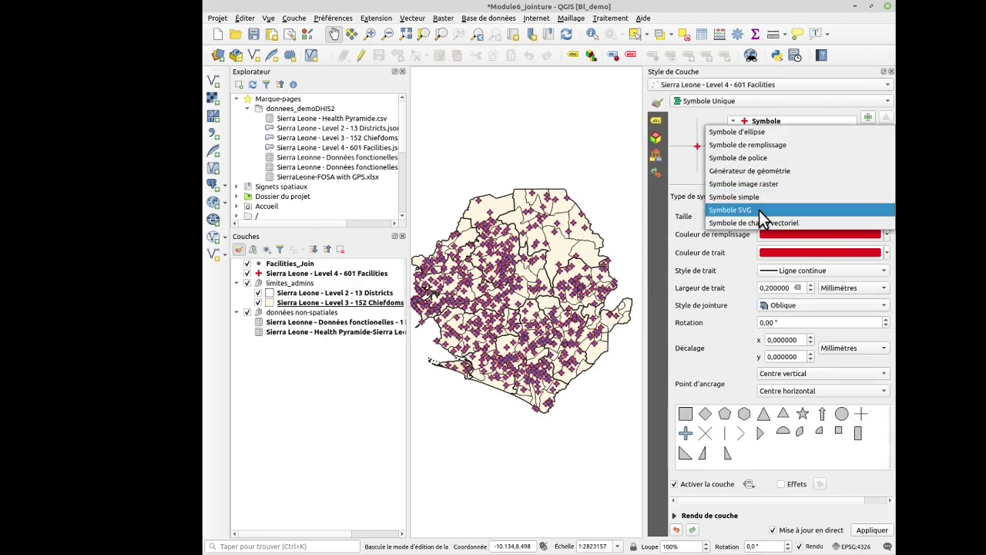
{"action": "left_click", "coordinate": [759, 210]}
{"action": "scroll", "coordinate": [705, 456], "scroll_direction": "down", "scroll_amount": 2}
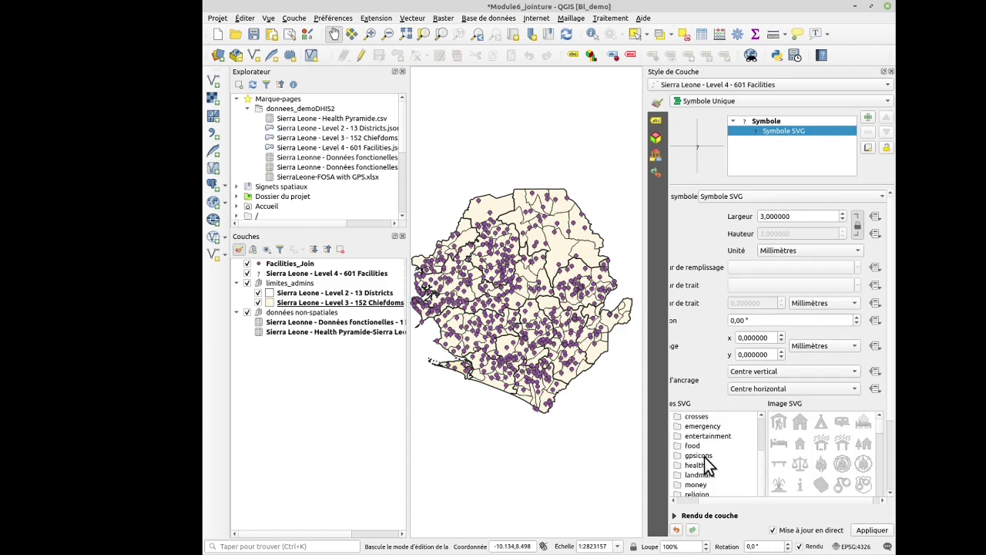
{"action": "left_click", "coordinate": [703, 465]}
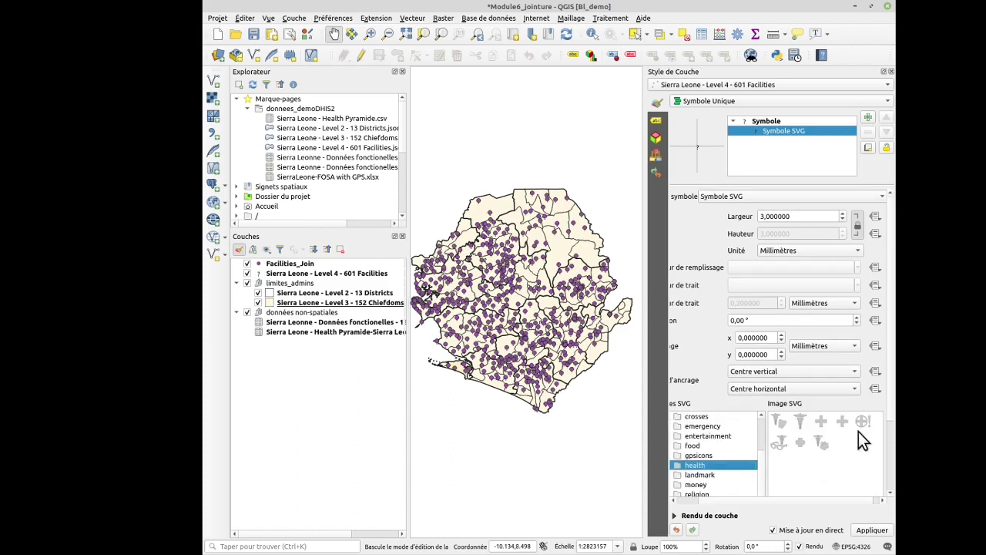
{"action": "left_click", "coordinate": [820, 423]}
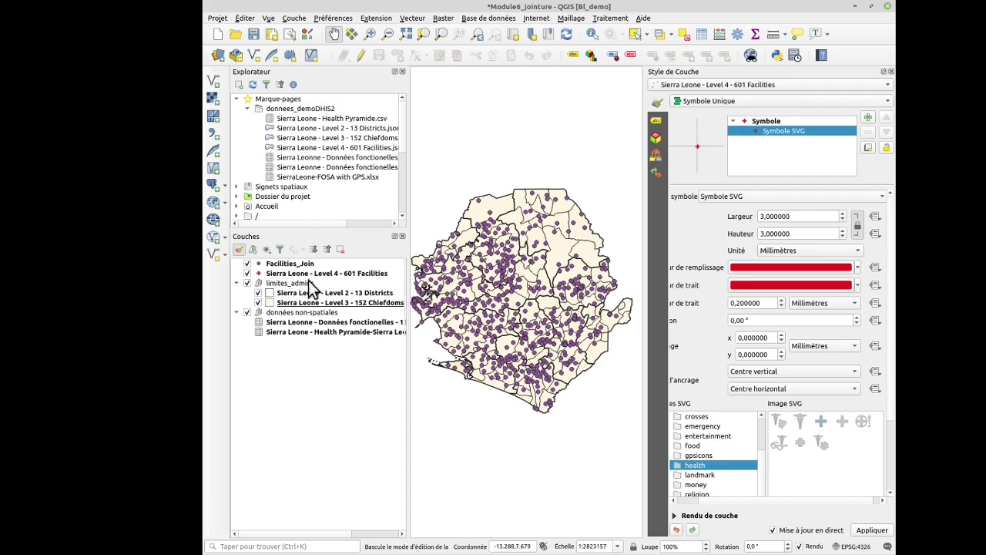
{"action": "left_click", "coordinate": [247, 263]}
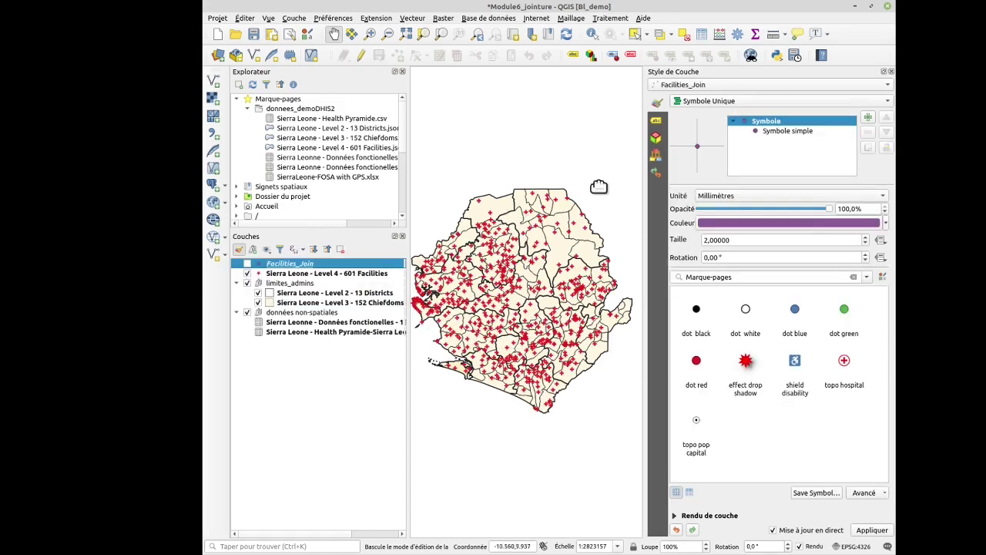
Step: Save the project, and save a copy of it as Module8_carto.qgz
{"action": "left_click", "coordinate": [254, 36]}
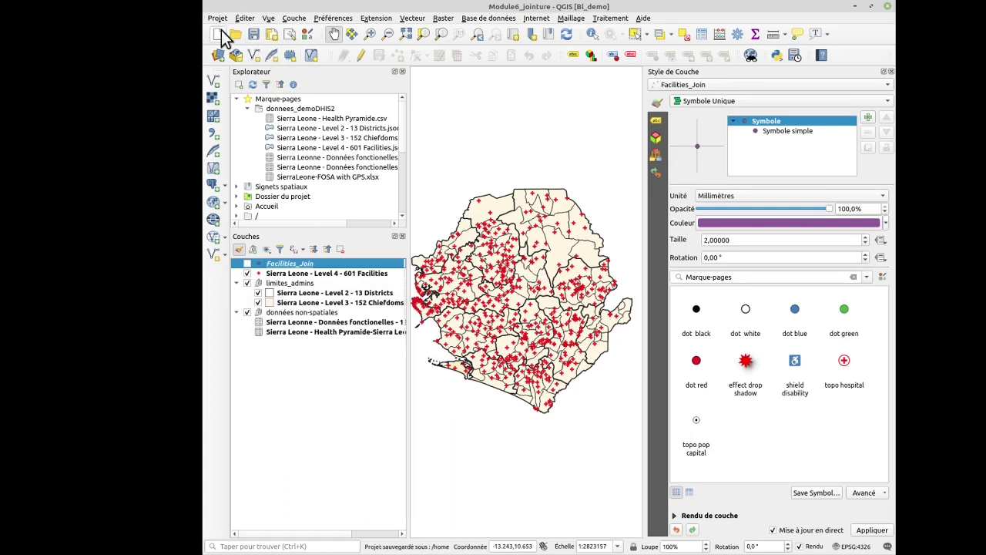
{"action": "left_click", "coordinate": [218, 18]}
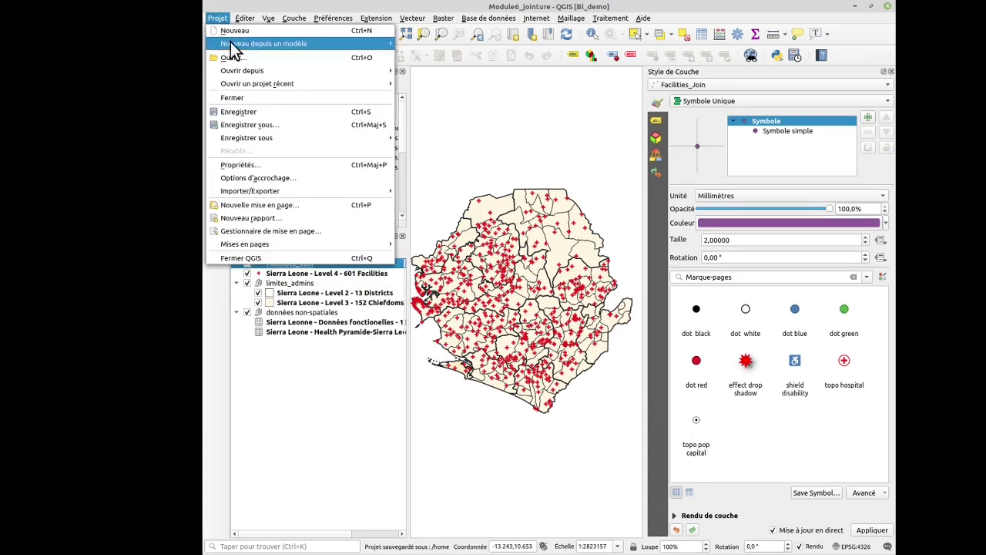
{"action": "left_click", "coordinate": [248, 125]}
{"action": "left_click", "coordinate": [501, 189]}
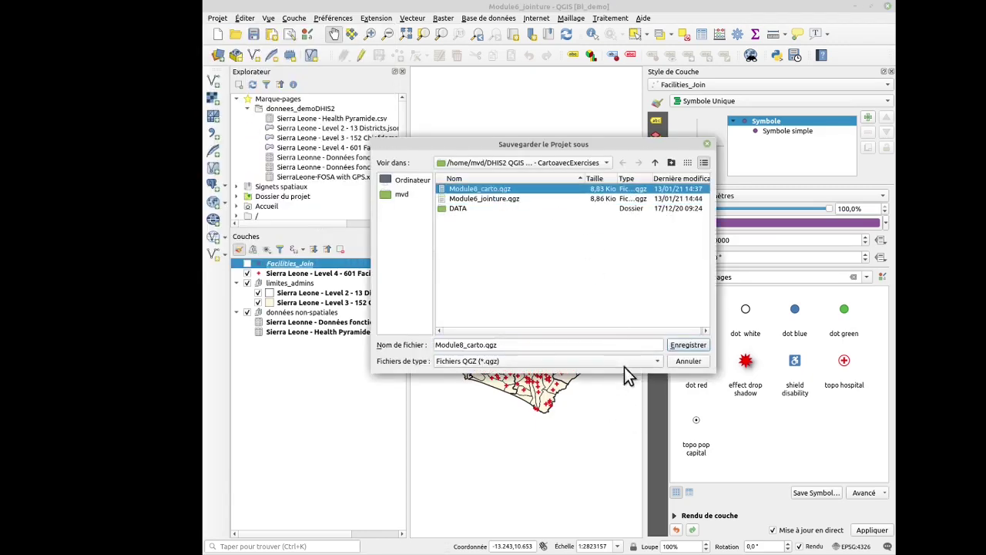
{"action": "left_click", "coordinate": [681, 346]}
{"action": "left_click", "coordinate": [564, 251]}
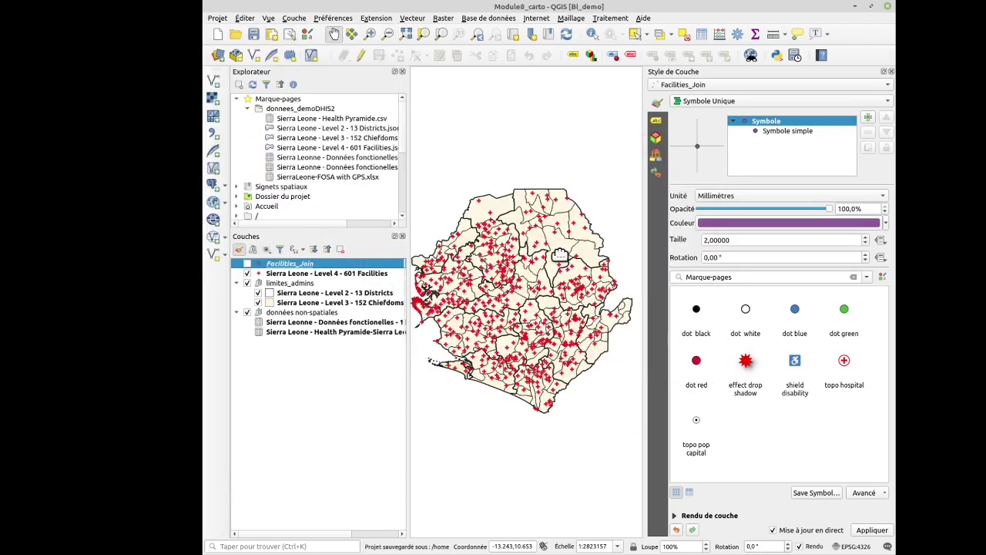
Step: Examine the options for saving the Level 4 - 601 Facilities layer's style to a file, without saving it
{"action": "right_click", "coordinate": [299, 271]}
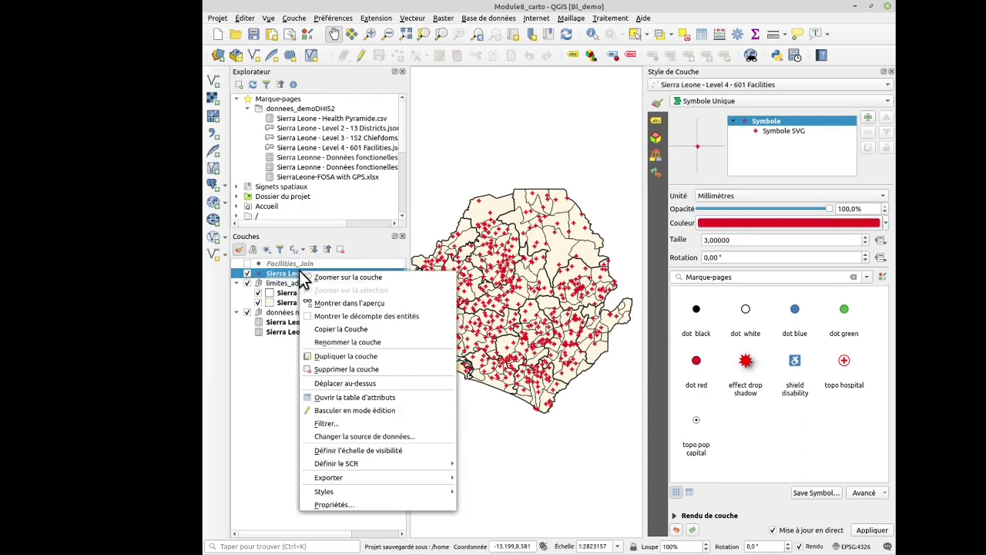
{"action": "left_click", "coordinate": [360, 500]}
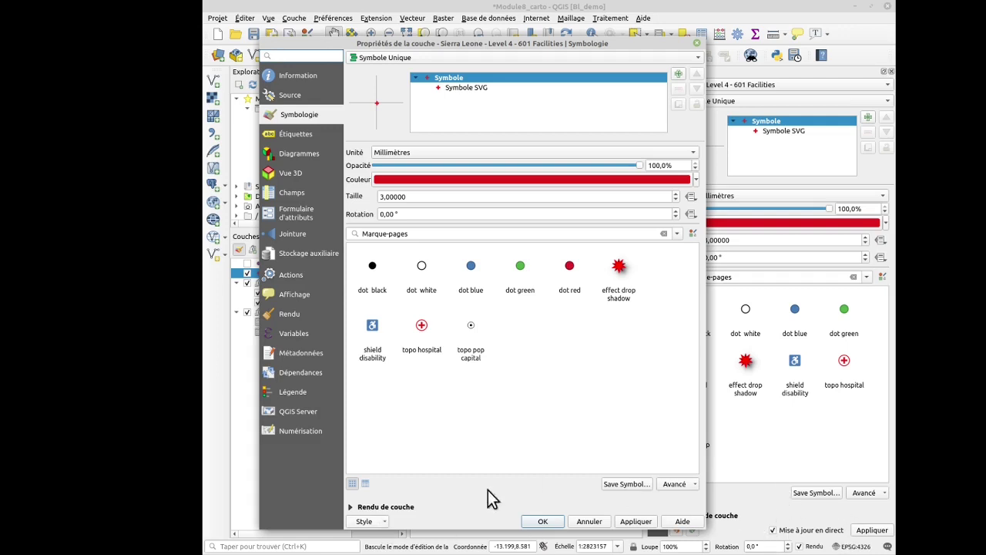
{"action": "left_click", "coordinate": [367, 521]}
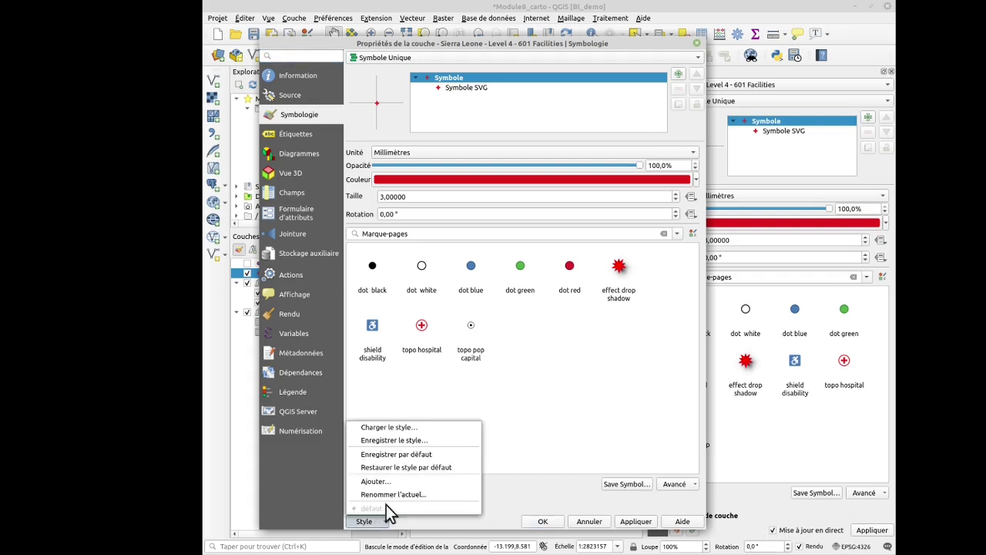
{"action": "left_click", "coordinate": [396, 440]}
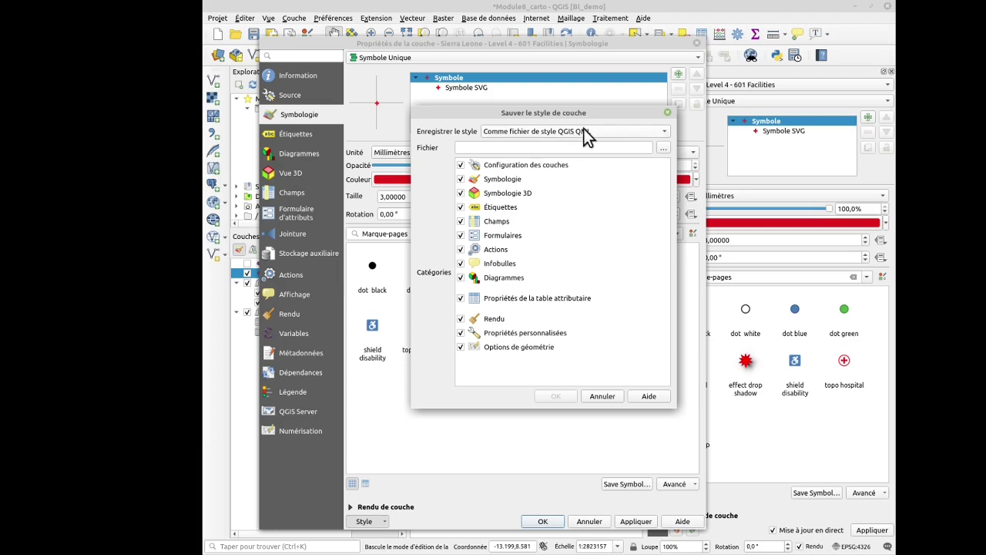
{"action": "left_click", "coordinate": [669, 113]}
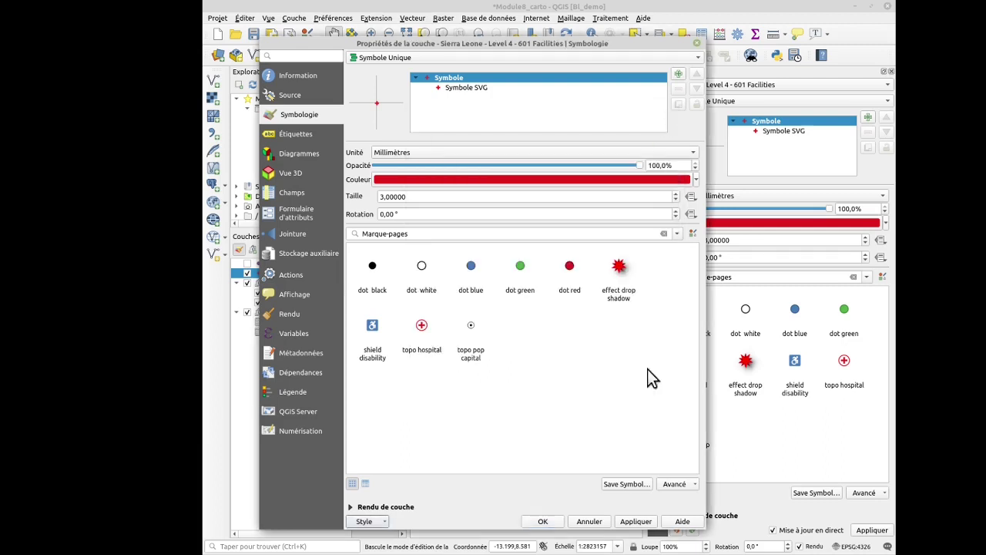
{"action": "left_click", "coordinate": [598, 523]}
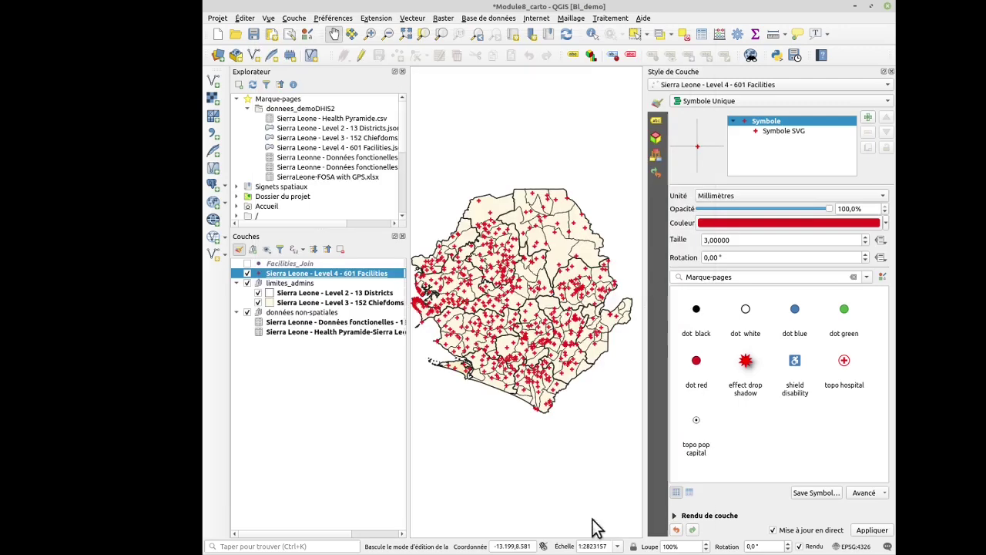
Step: Copy only the symbology of the Level 4 - 601 Facilities layer and paste it onto the Facilities_Join layer
{"action": "right_click", "coordinate": [352, 272]}
{"action": "mouse_move", "coordinate": [394, 487]}
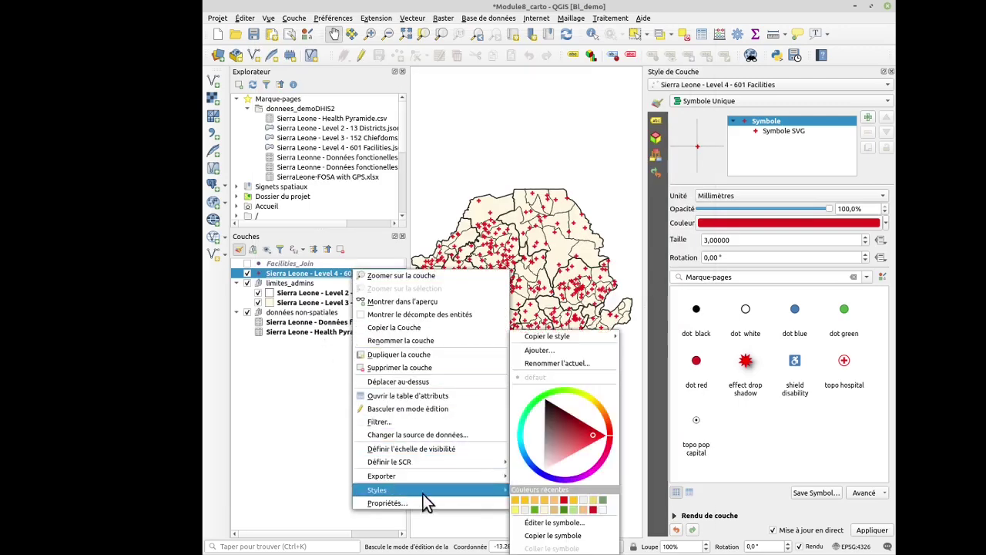
{"action": "mouse_move", "coordinate": [555, 337]}
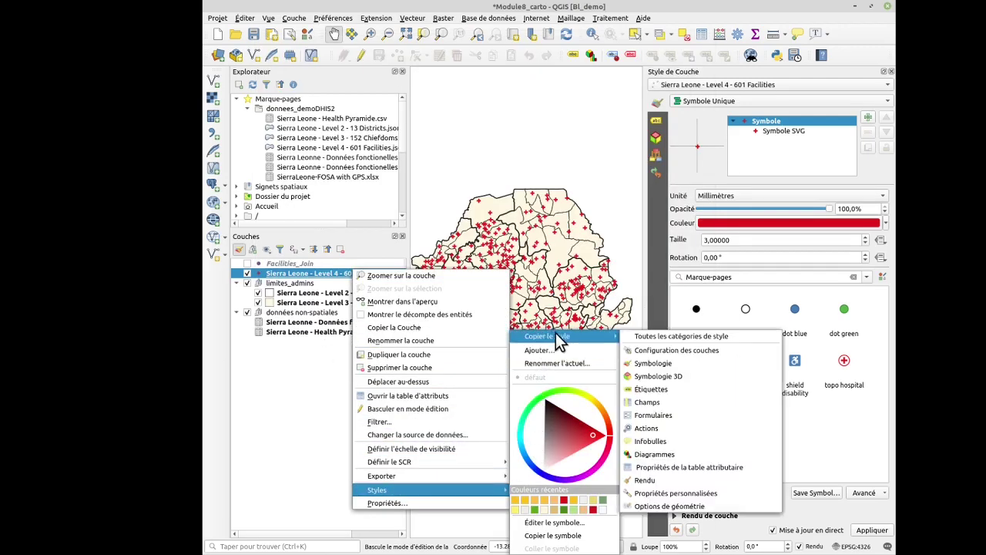
{"action": "left_click", "coordinate": [640, 366]}
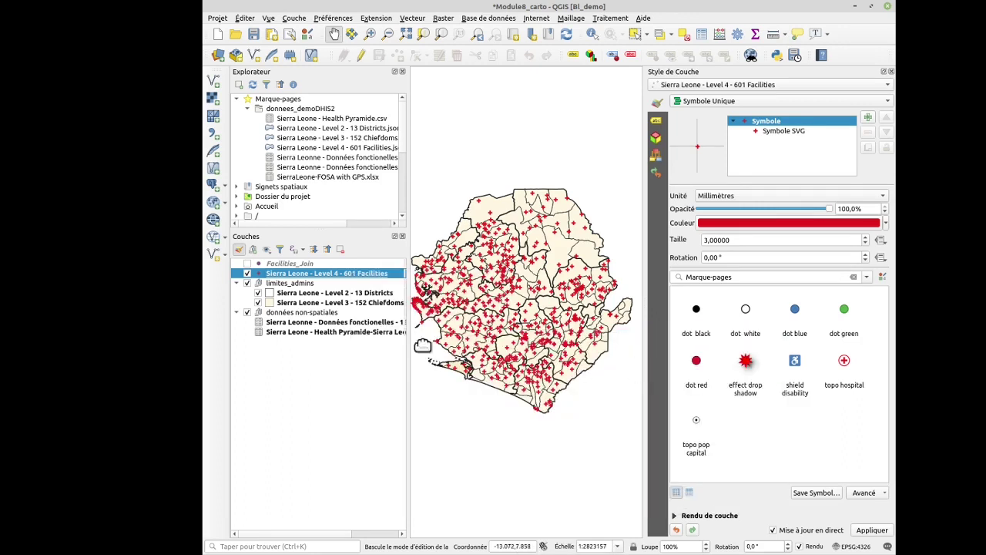
{"action": "right_click", "coordinate": [319, 265]}
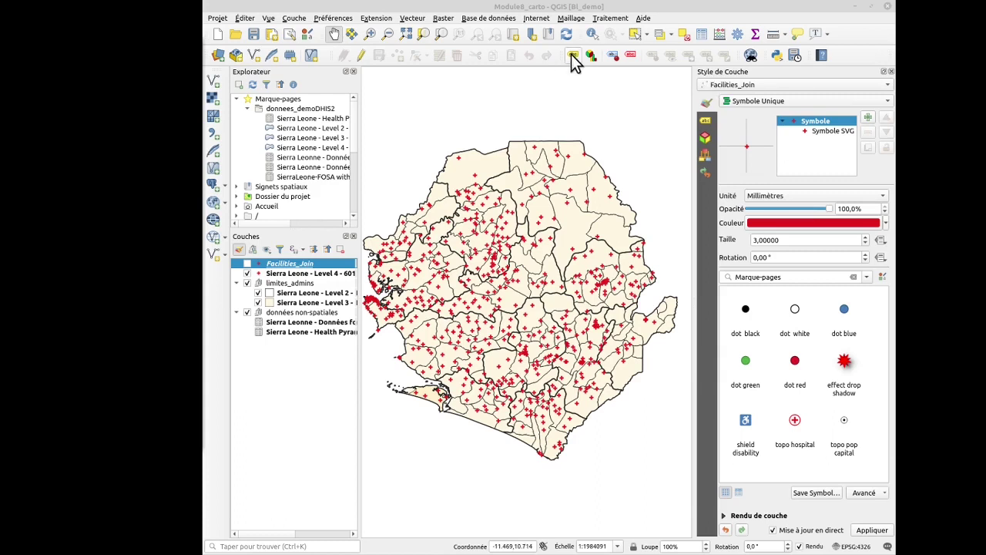
Step: View the label settings of the Facilities_Join layer, including those in its layer properties
{"action": "left_click", "coordinate": [706, 120]}
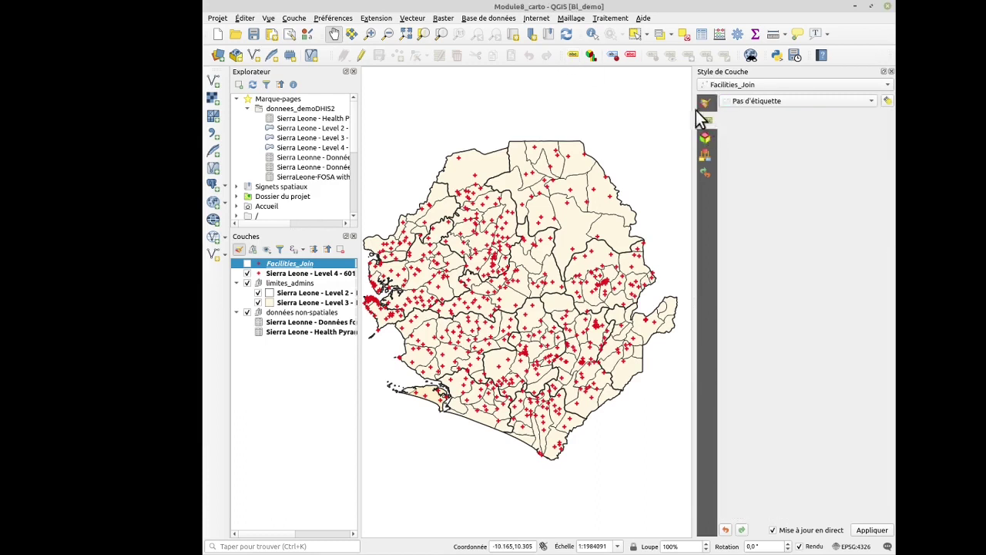
{"action": "double_click", "coordinate": [306, 262]}
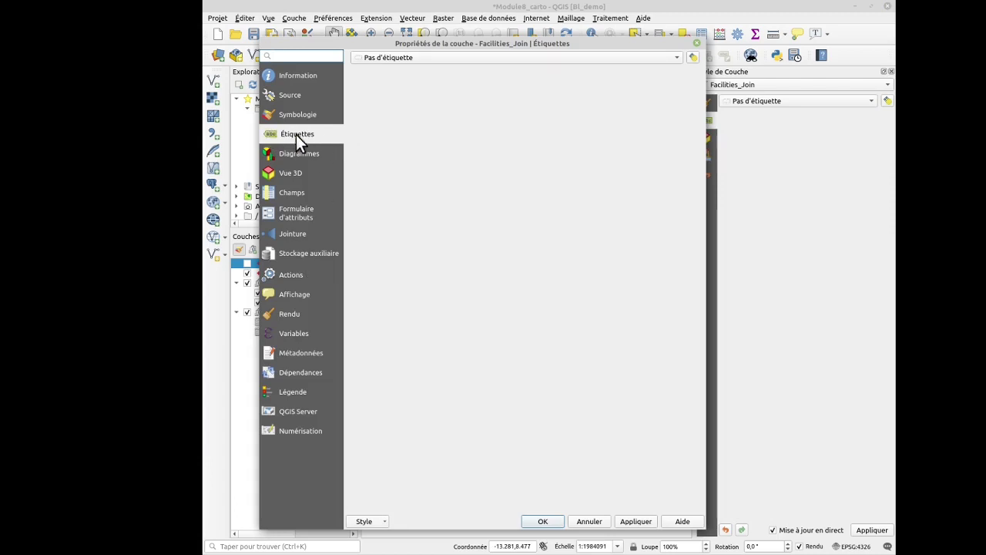
{"action": "left_click", "coordinate": [696, 45]}
Step: Turn on "Étiquettes simples" for the Level 2 - 13 Districts layer, using the name field
{"action": "left_click", "coordinate": [798, 83]}
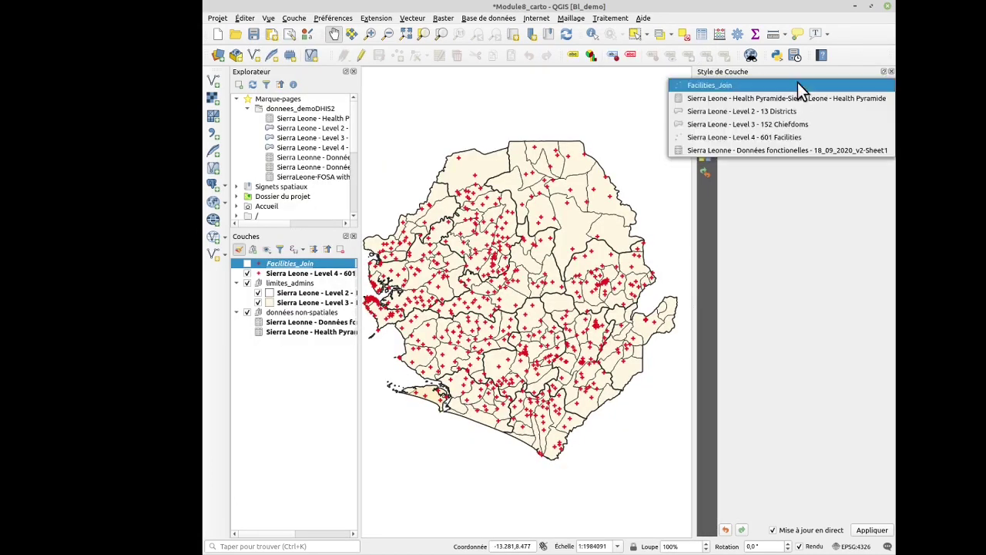
{"action": "left_click", "coordinate": [802, 112]}
{"action": "left_click", "coordinate": [803, 100]}
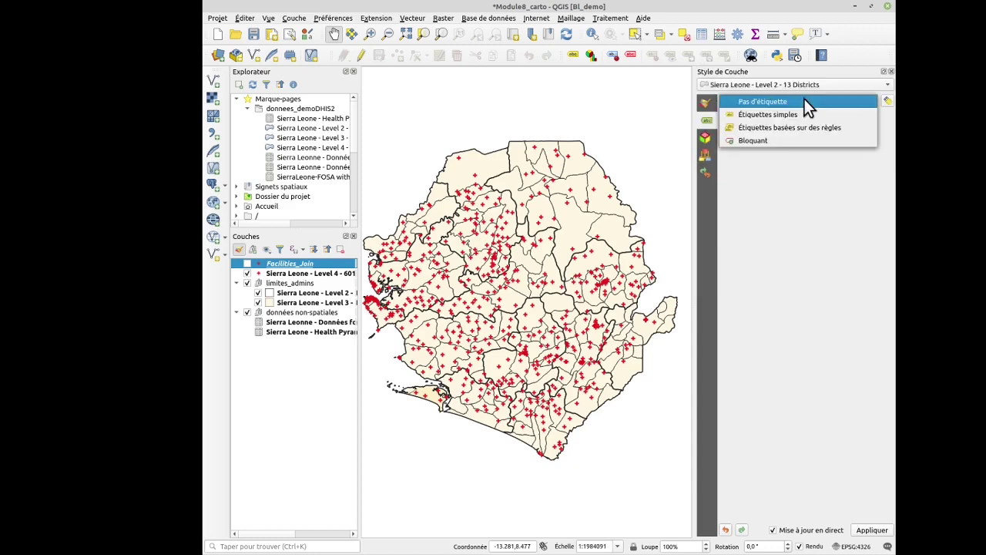
{"action": "left_click", "coordinate": [807, 115]}
{"action": "left_click_drag", "start_coordinate": [780, 117], "coordinate": [733, 116]}
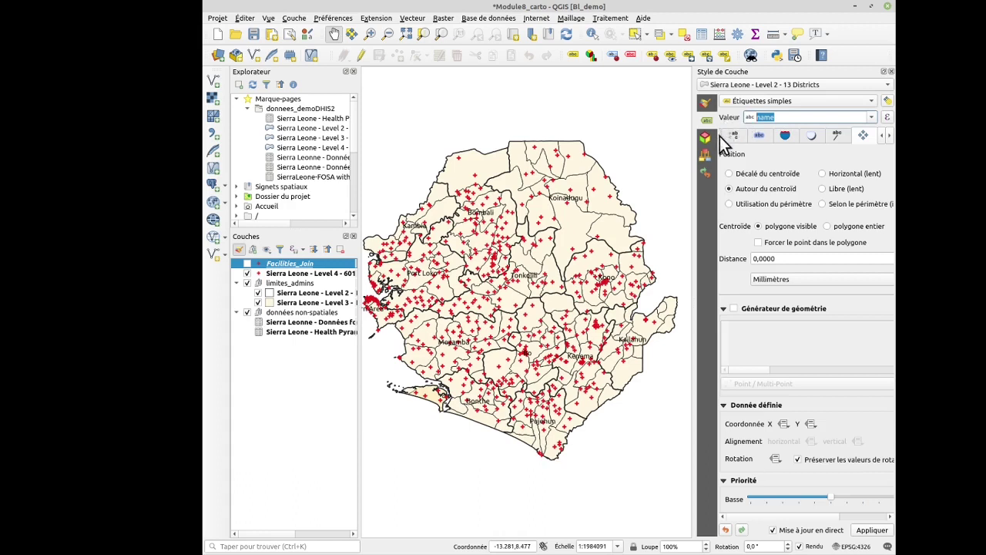
Step: Set the district labels' text to Italic style with a size of 8 points
{"action": "left_click", "coordinate": [882, 136]}
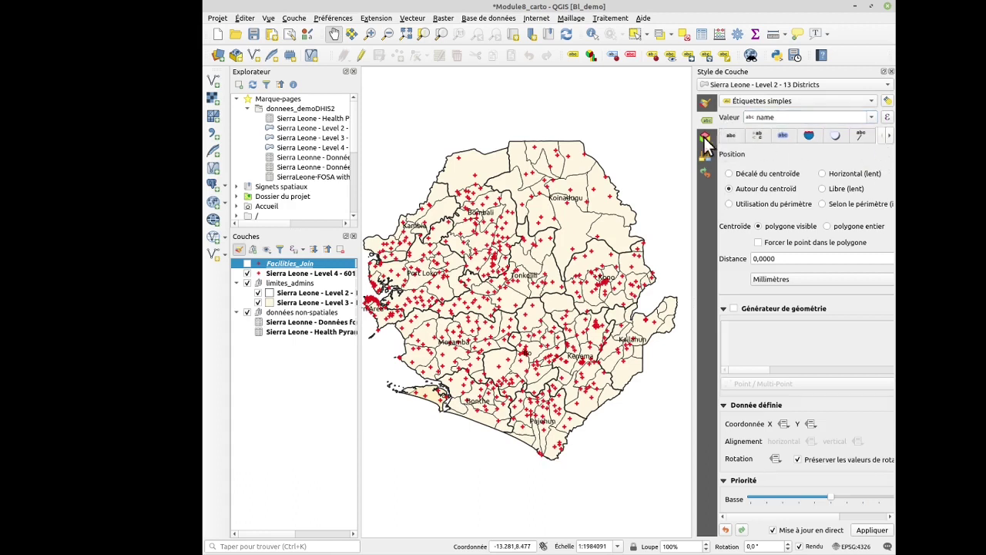
{"action": "left_click", "coordinate": [736, 133]}
{"action": "left_click", "coordinate": [760, 195]}
{"action": "left_click", "coordinate": [768, 202]}
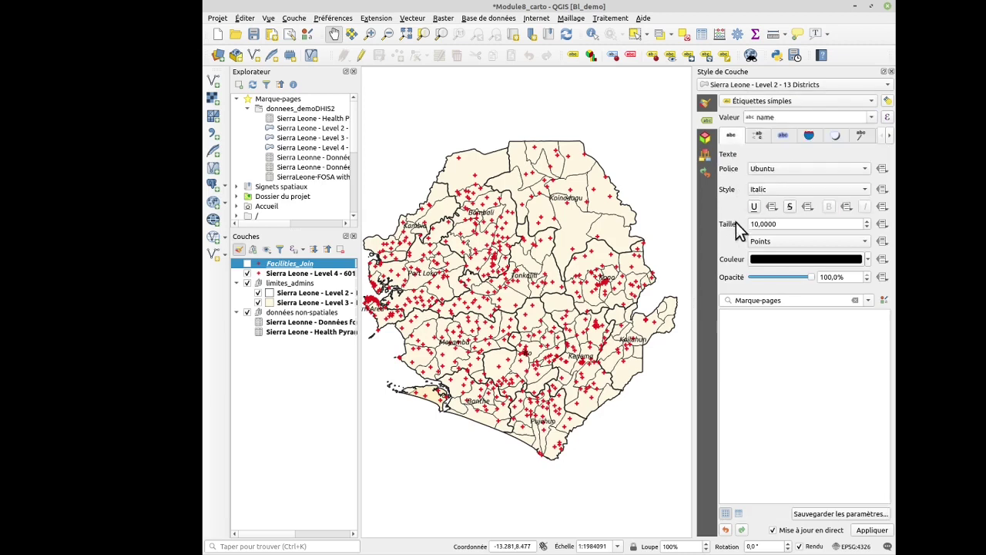
{"action": "double_click", "coordinate": [761, 225]}
{"action": "type", "text": "8"}
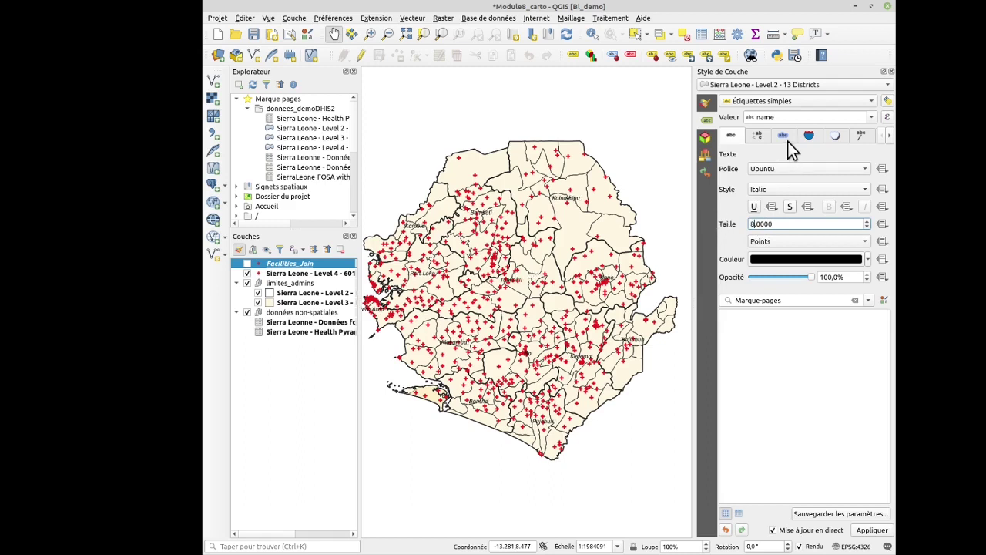
Step: Add a buffer around the district labels and colour it light grey, rgb(227, 227, 227)
{"action": "left_click", "coordinate": [783, 137]}
{"action": "left_click", "coordinate": [724, 169]}
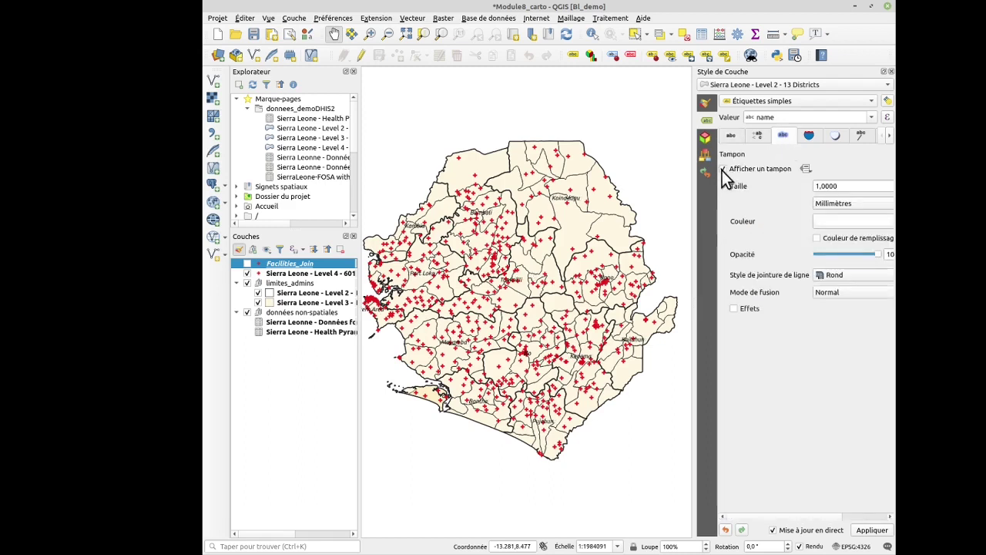
{"action": "left_click", "coordinate": [828, 222]}
{"action": "left_click", "coordinate": [842, 322]}
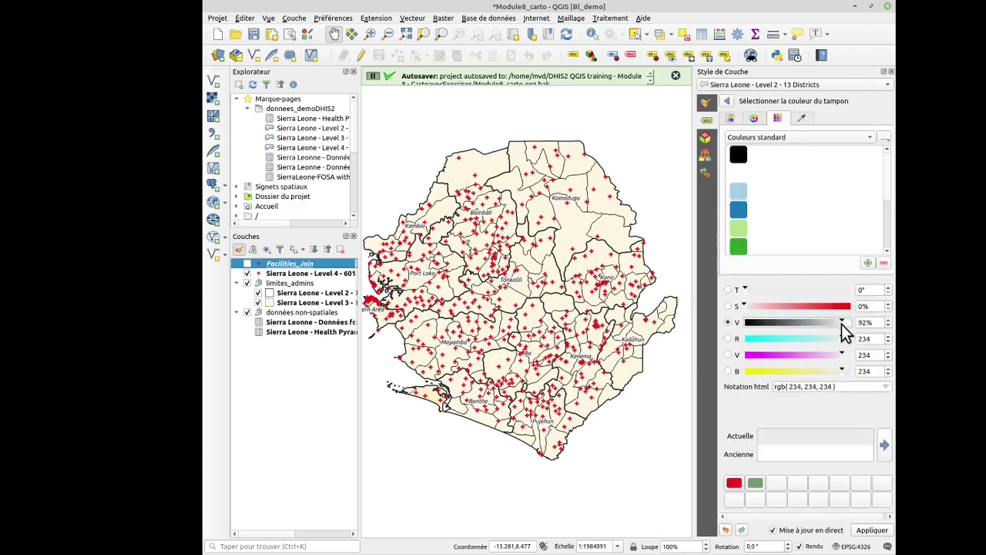
{"action": "left_click", "coordinate": [840, 322]}
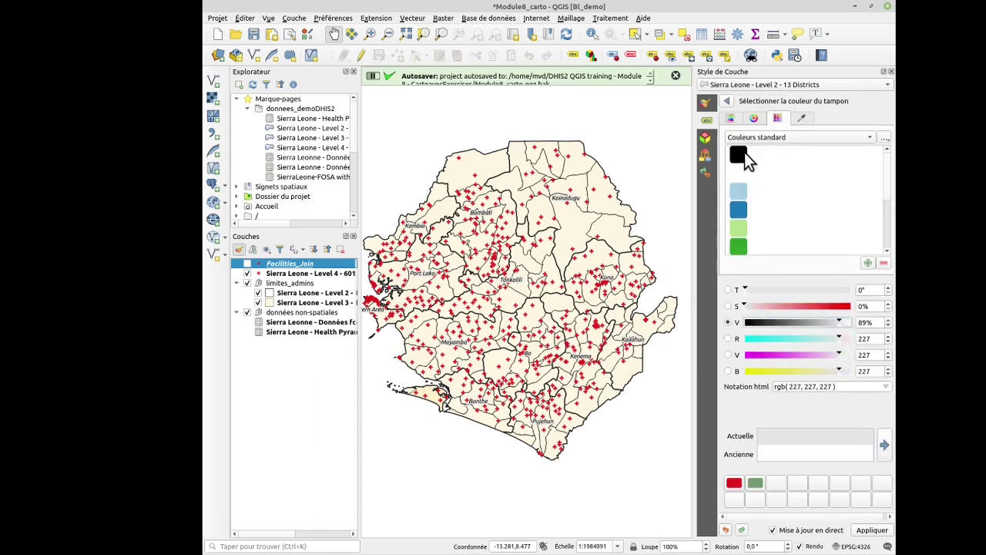
{"action": "left_click", "coordinate": [731, 102]}
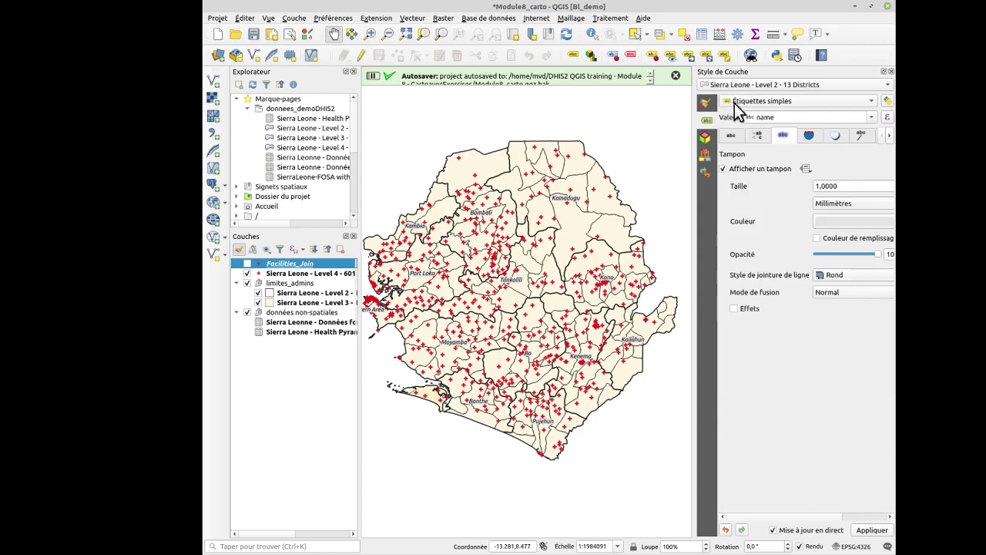
Step: Add a drop shadow to the district labels and set their placement to "Décalé du centroïde"
{"action": "left_click", "coordinate": [834, 136]}
{"action": "left_click", "coordinate": [723, 169]}
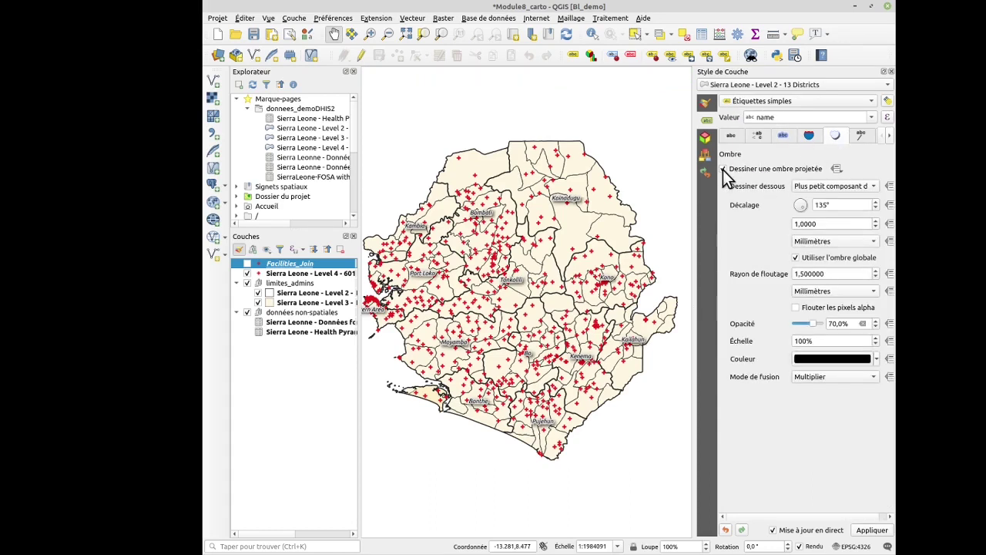
{"action": "left_click", "coordinate": [891, 137]}
{"action": "left_click", "coordinate": [864, 136]}
{"action": "left_click", "coordinate": [730, 173]}
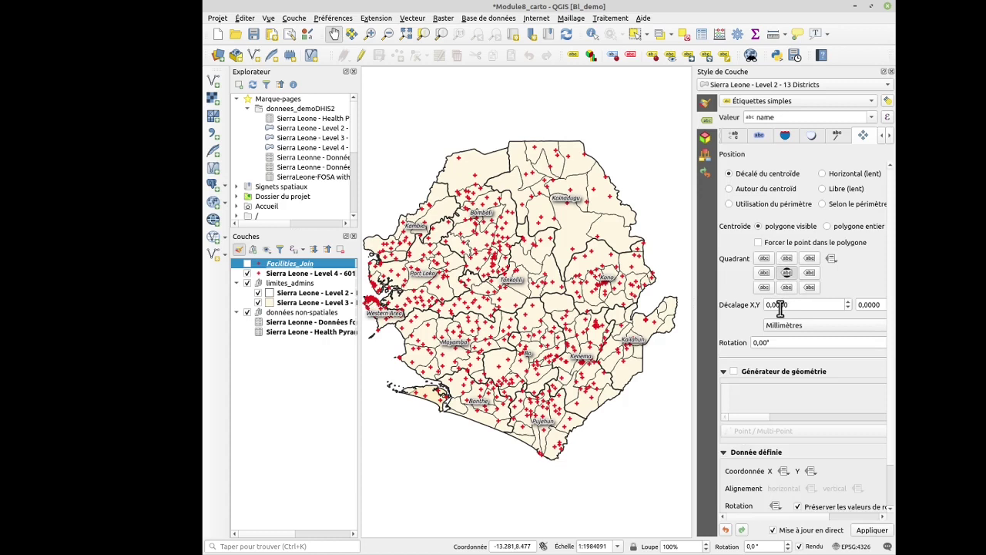
Step: Switch the district labels to "Étiquettes basées sur des règles" and look through the fields available for a new rule's filter expression
{"action": "left_click", "coordinate": [874, 101]}
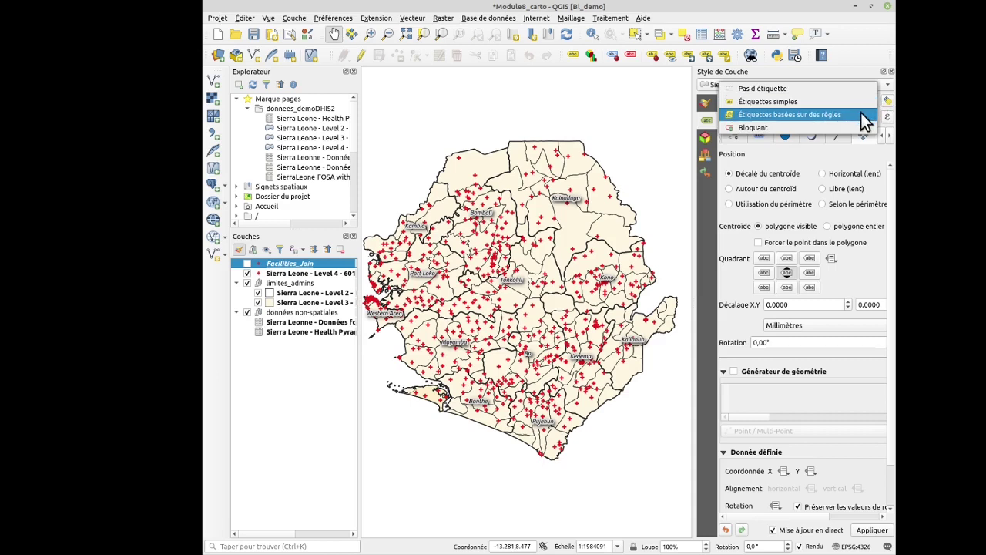
{"action": "left_click", "coordinate": [861, 114]}
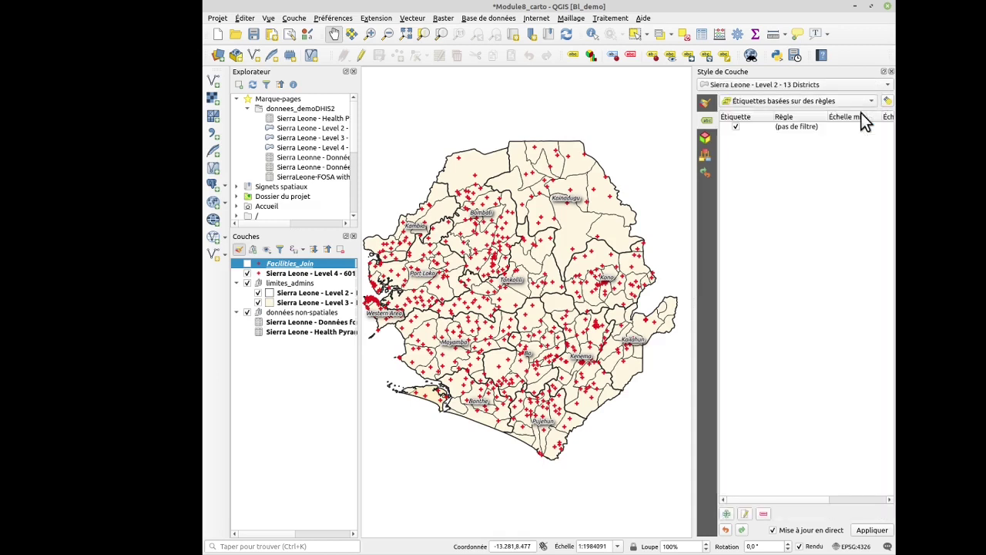
{"action": "left_click", "coordinate": [727, 514]}
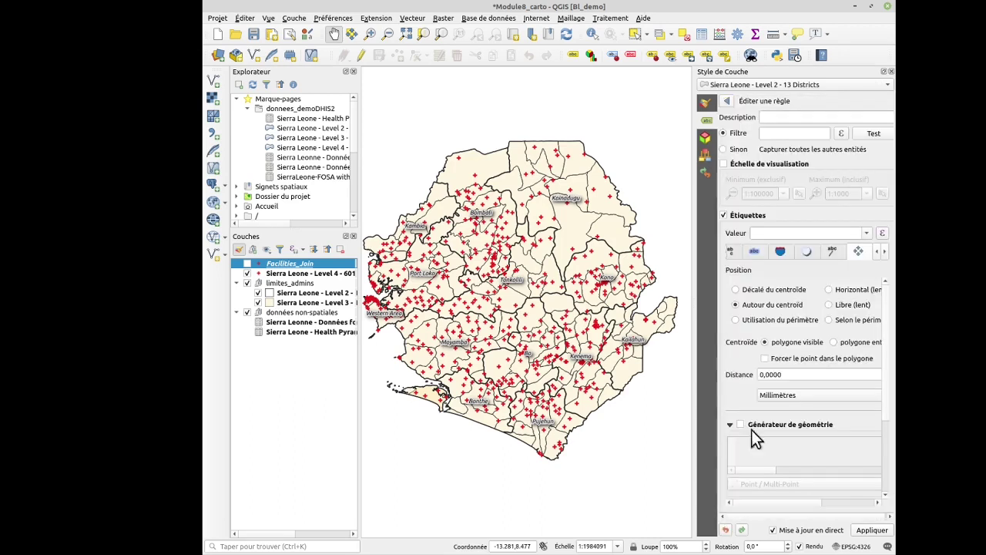
{"action": "left_click", "coordinate": [842, 134]}
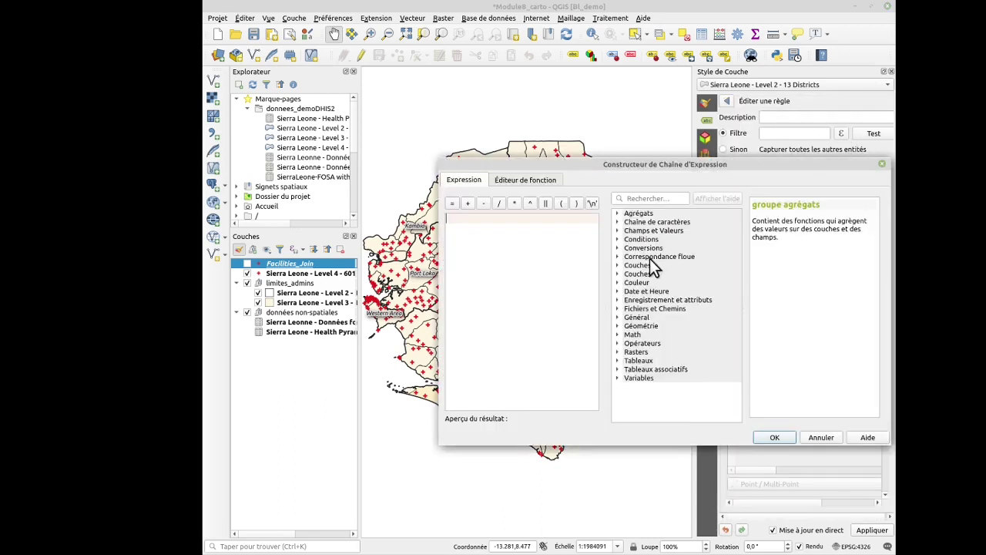
{"action": "left_click", "coordinate": [618, 230]}
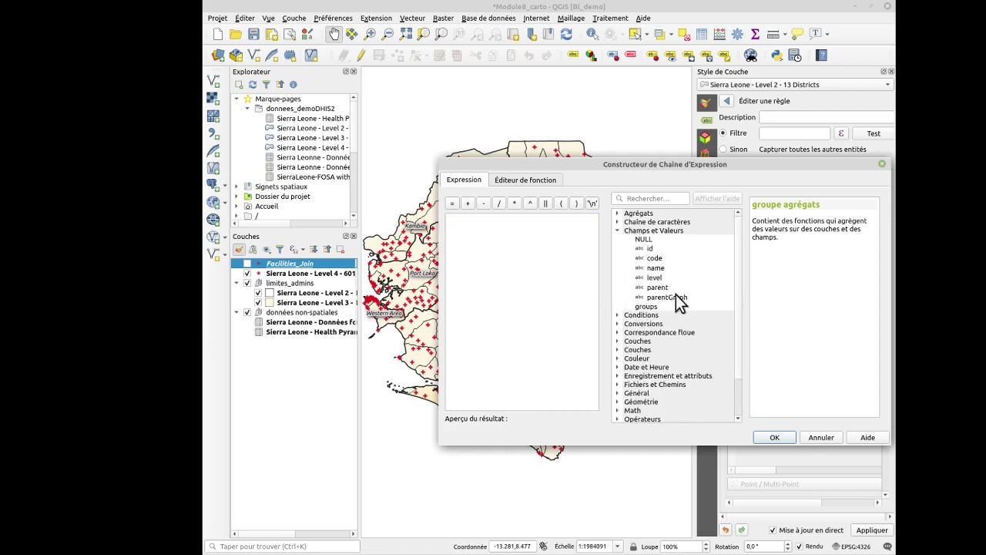
{"action": "left_click", "coordinate": [822, 437]}
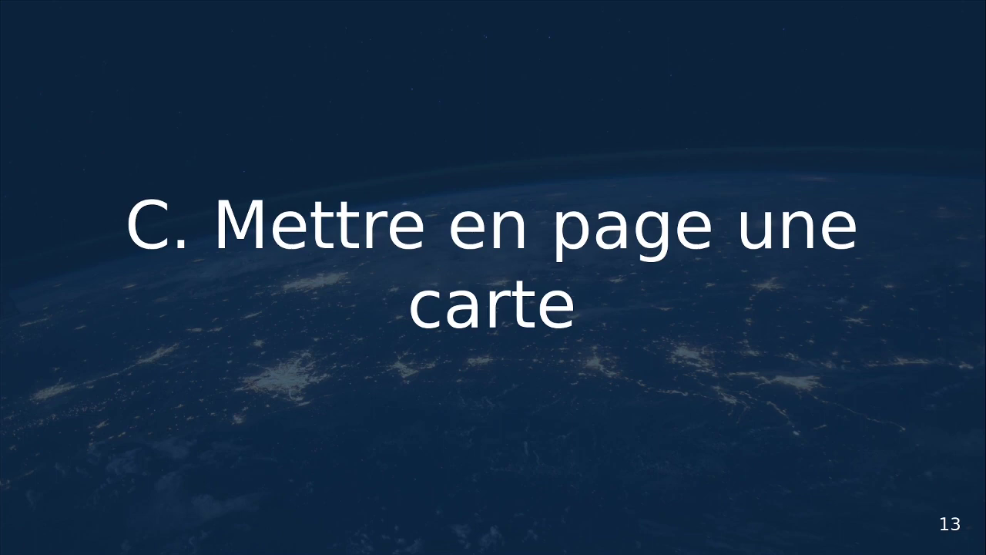
{"action": "key", "text": "Right"}
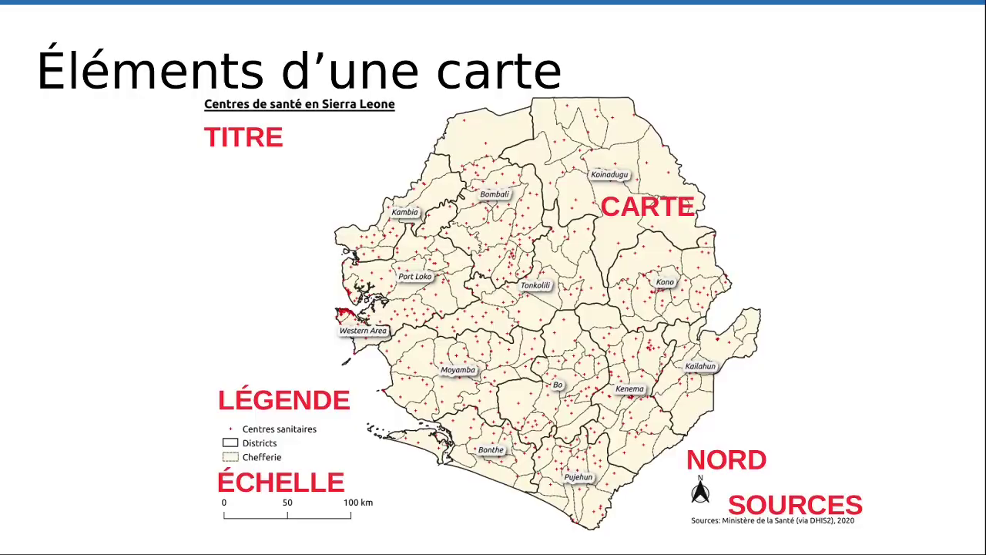
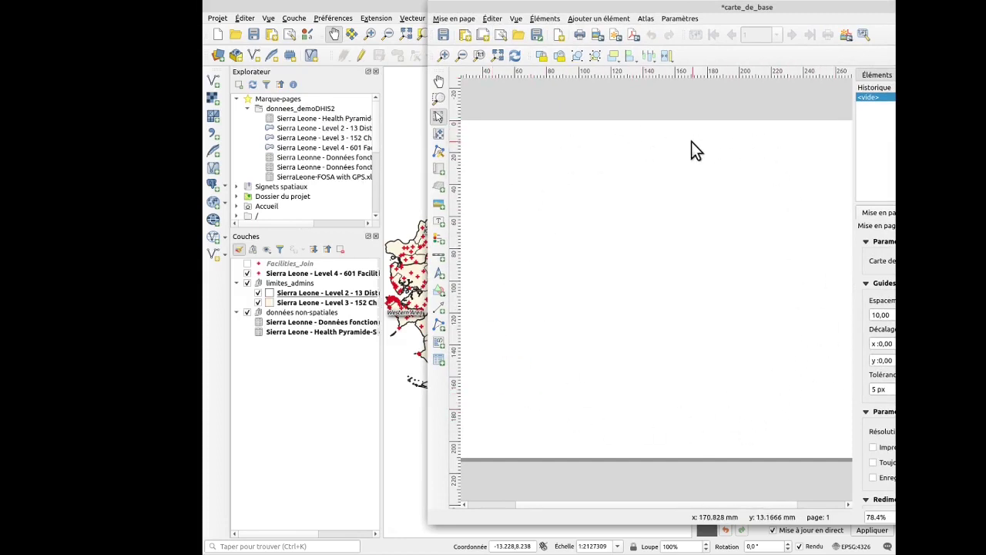
Step: Reposition and shrink the carte_de_base layout window so that its canvas and all its settings fit on the screen
{"action": "left_click_drag", "start_coordinate": [646, 9], "coordinate": [534, 5]}
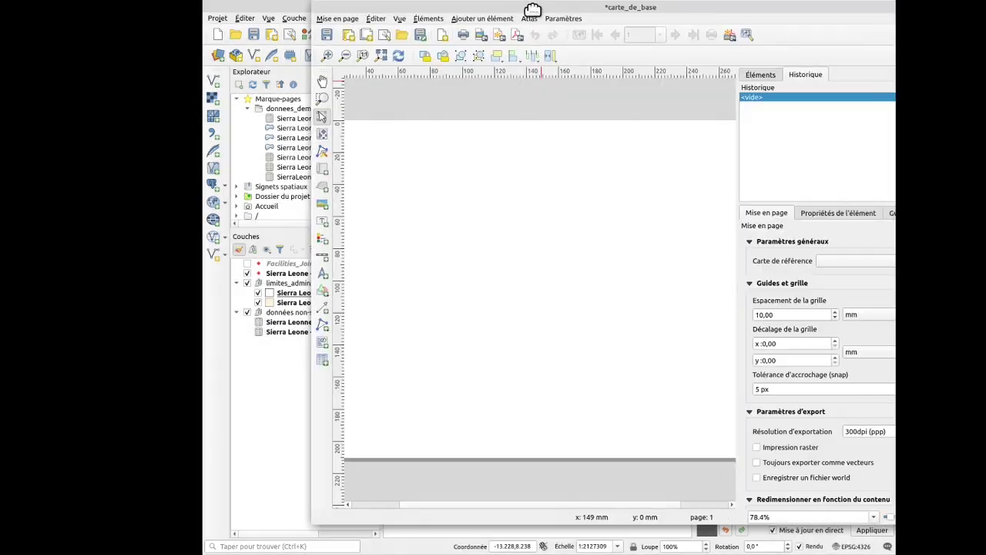
{"action": "left_click_drag", "start_coordinate": [321, 9], "coordinate": [489, 77]}
{"action": "left_click_drag", "start_coordinate": [591, 77], "coordinate": [473, 62]}
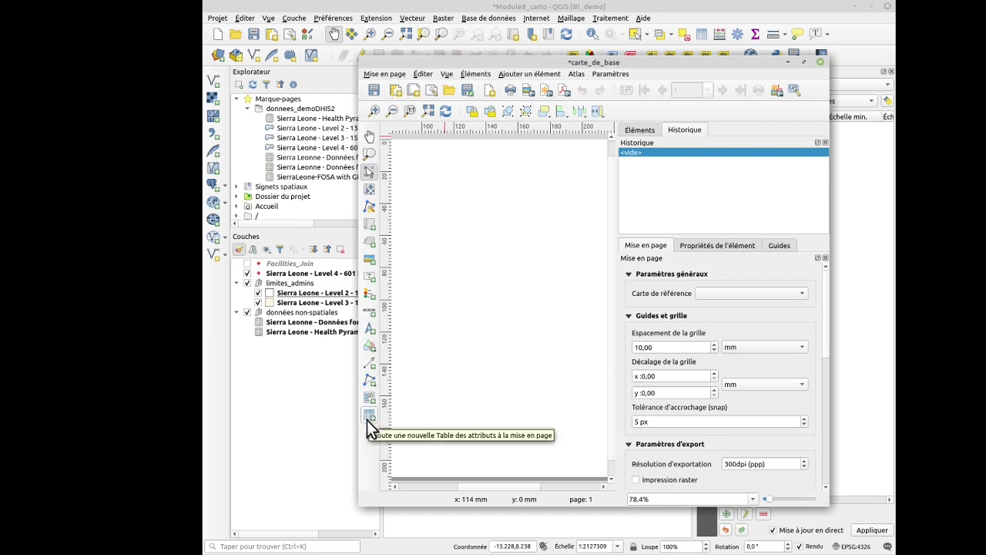
Step: Review the layout's element list, history, paper size and orientation, item properties and guides without changing anything
{"action": "left_click", "coordinate": [641, 129]}
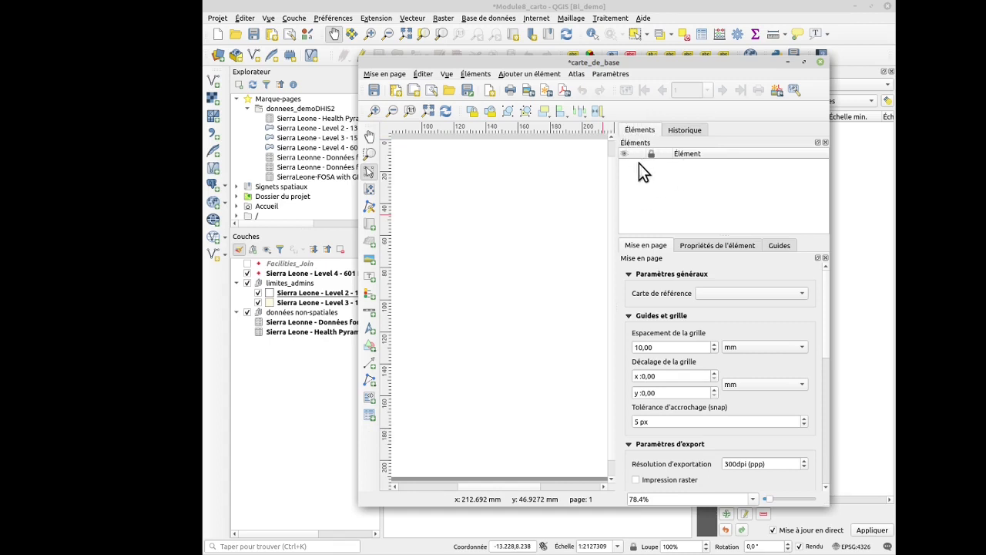
{"action": "left_click", "coordinate": [686, 131]}
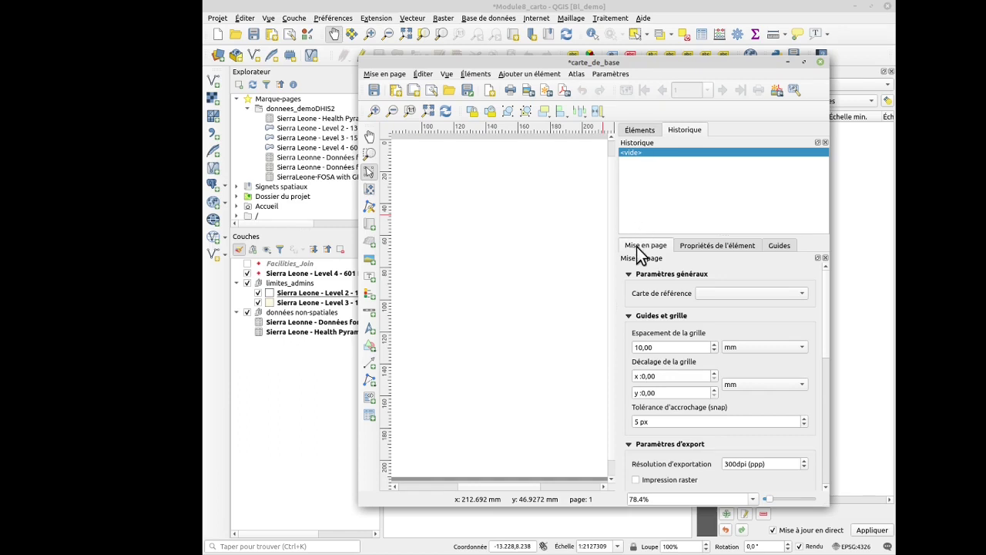
{"action": "left_click", "coordinate": [388, 74]}
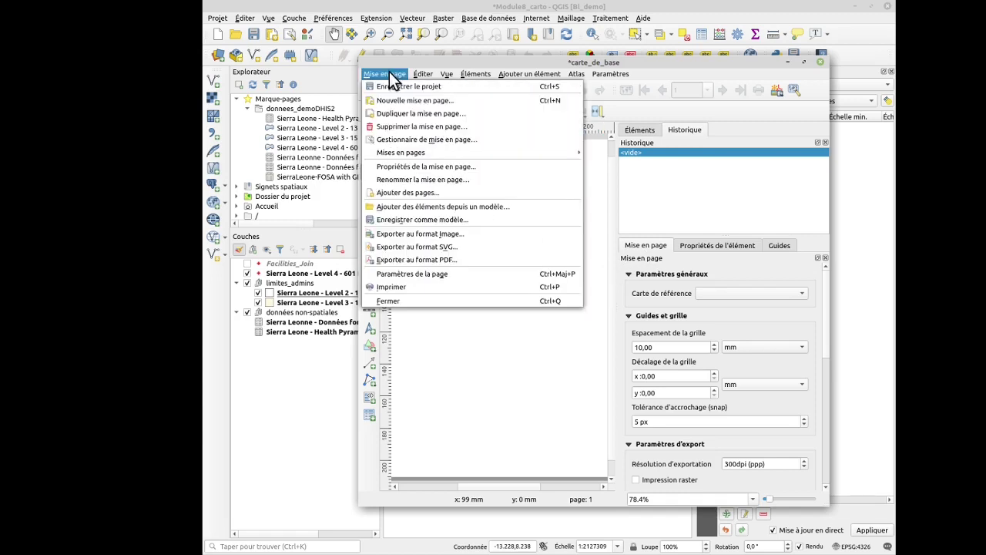
{"action": "left_click", "coordinate": [447, 273]}
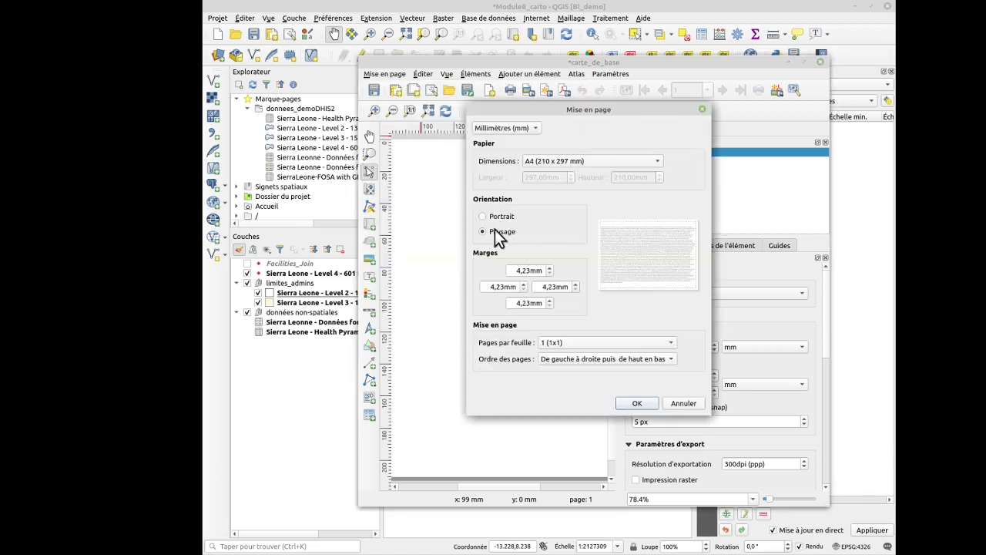
{"action": "left_click", "coordinate": [678, 403]}
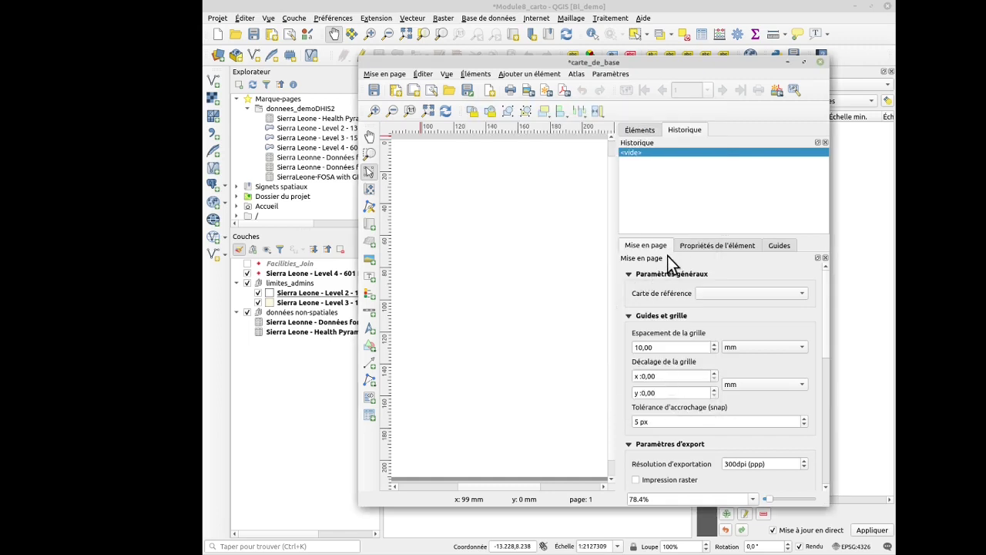
{"action": "left_click", "coordinate": [696, 244]}
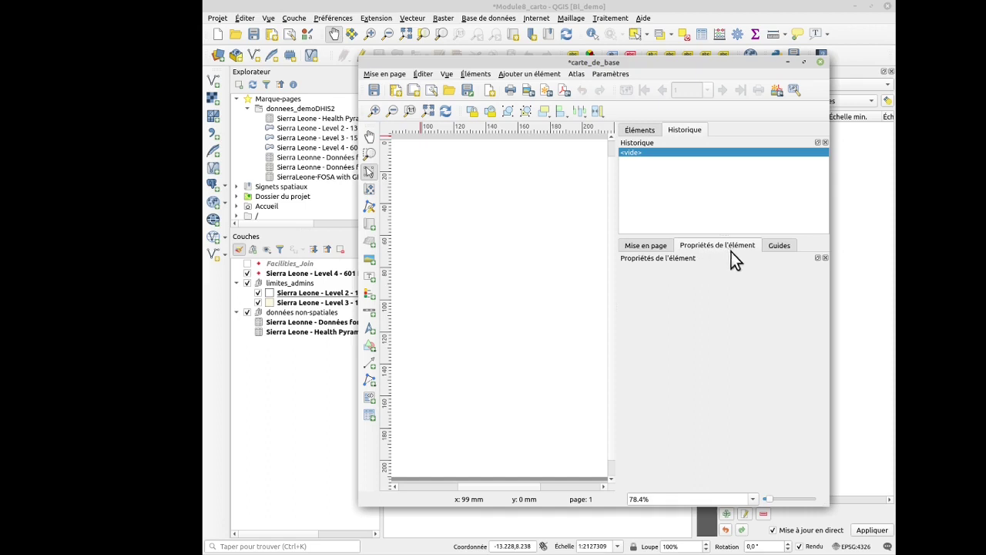
{"action": "left_click", "coordinate": [778, 246]}
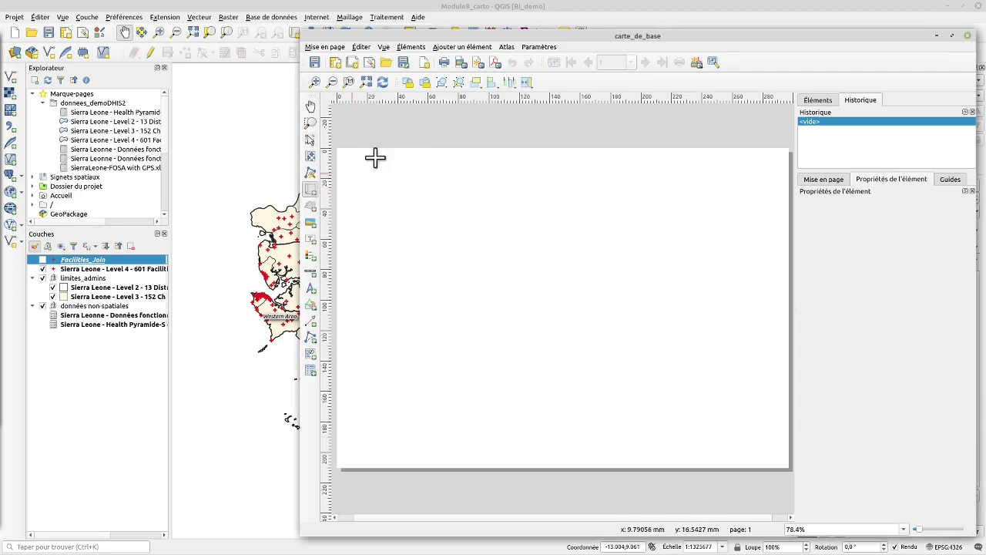
Step: Add a map to the layout that covers nearly the whole page, about 295 mm by 208 mm
{"action": "left_click", "coordinate": [461, 47]}
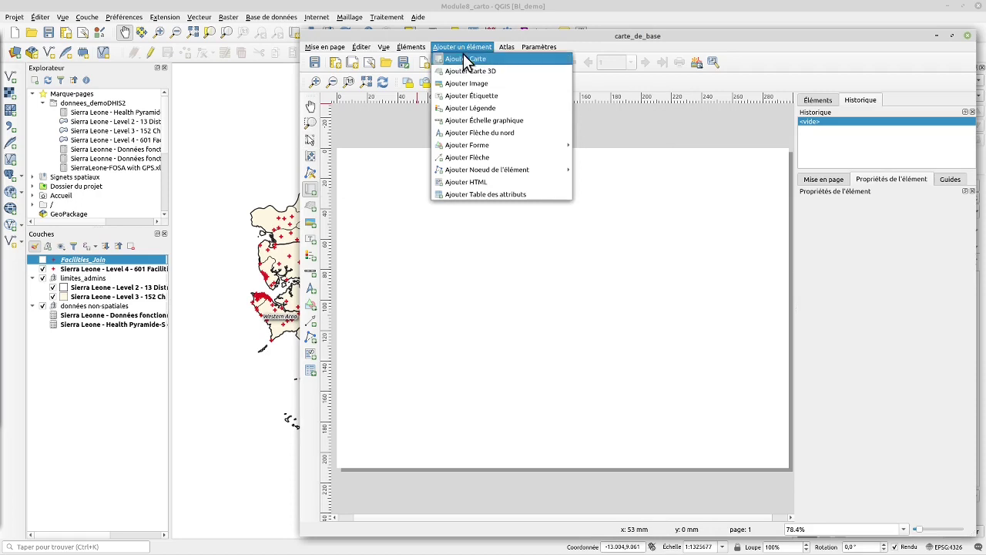
{"action": "left_click", "coordinate": [464, 58]}
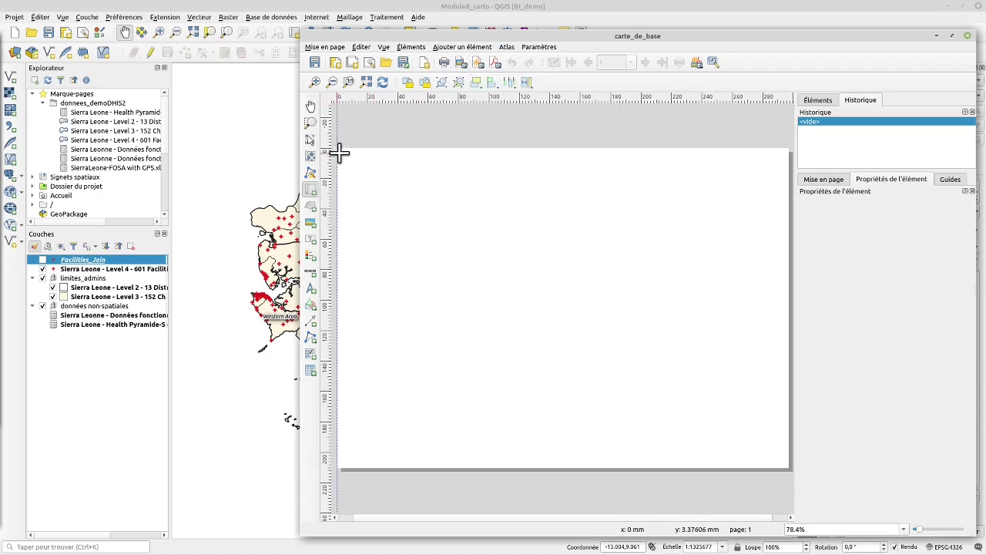
{"action": "left_click_drag", "start_coordinate": [340, 152], "coordinate": [788, 467]}
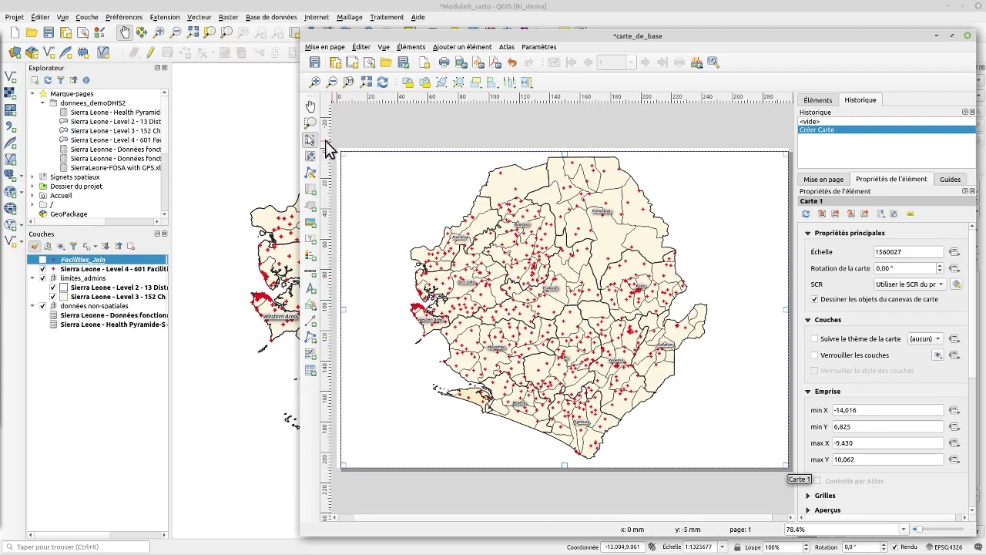
{"action": "left_click", "coordinate": [313, 205]}
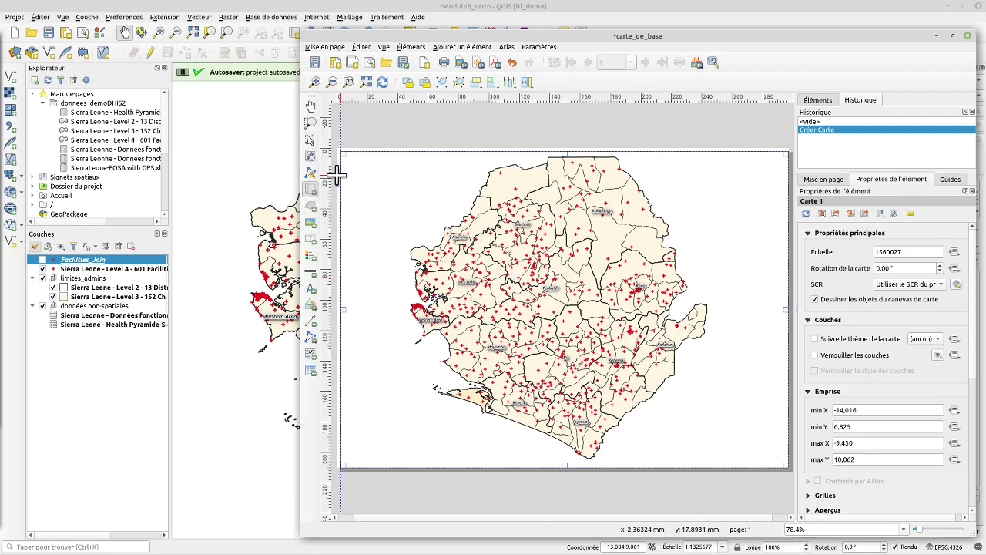
{"action": "left_click", "coordinate": [345, 187]}
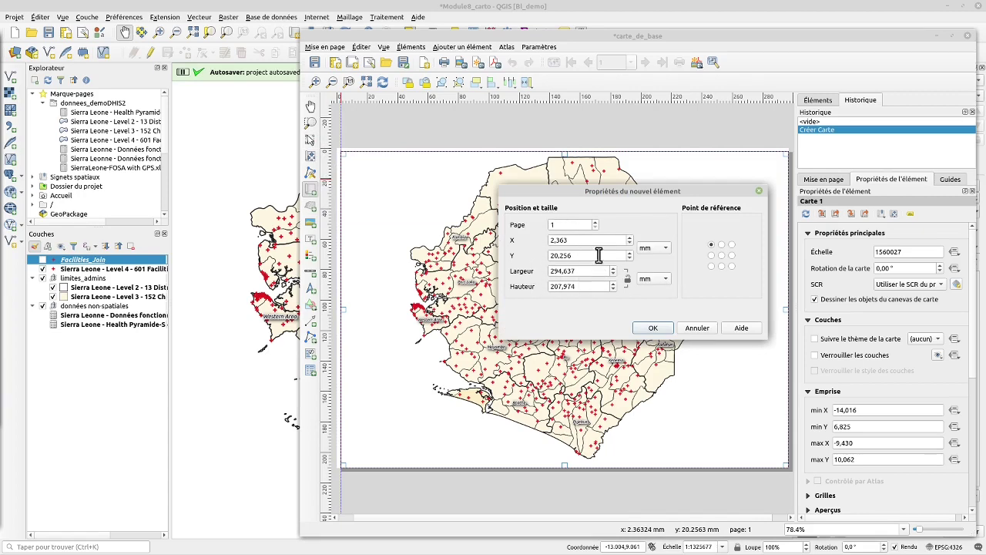
{"action": "left_click", "coordinate": [696, 330]}
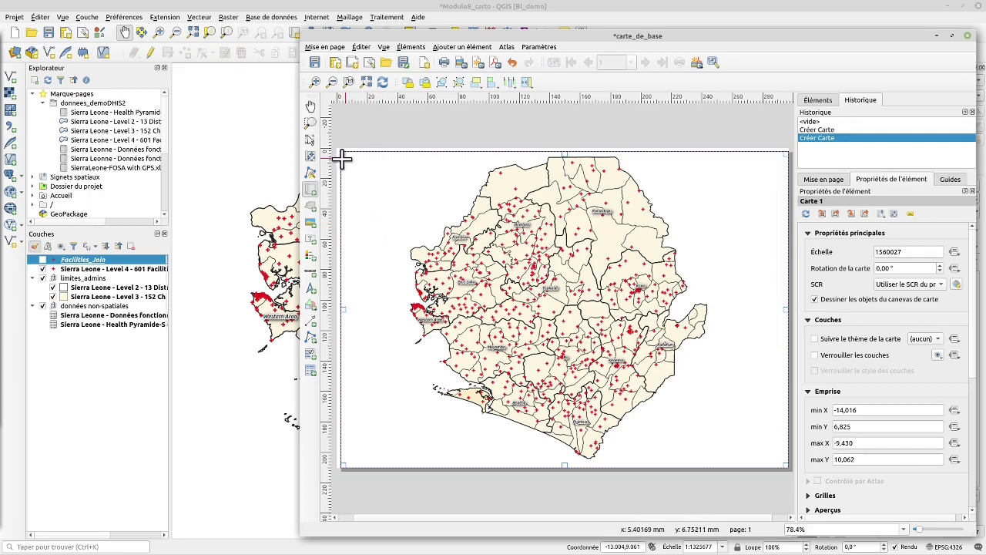
Step: Move the map's content to the right inside its frame, leaving free space along the page's left edge, and show the layout's element list
{"action": "left_click", "coordinate": [310, 157]}
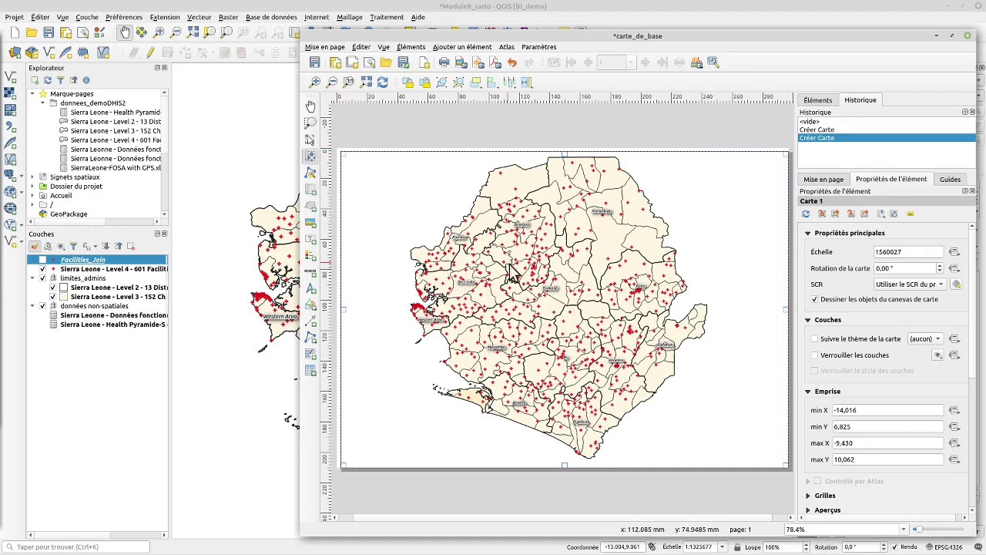
{"action": "scroll", "coordinate": [537, 268], "scroll_direction": "down", "scroll_amount": 1}
{"action": "scroll", "coordinate": [537, 268], "scroll_direction": "up", "scroll_amount": 1}
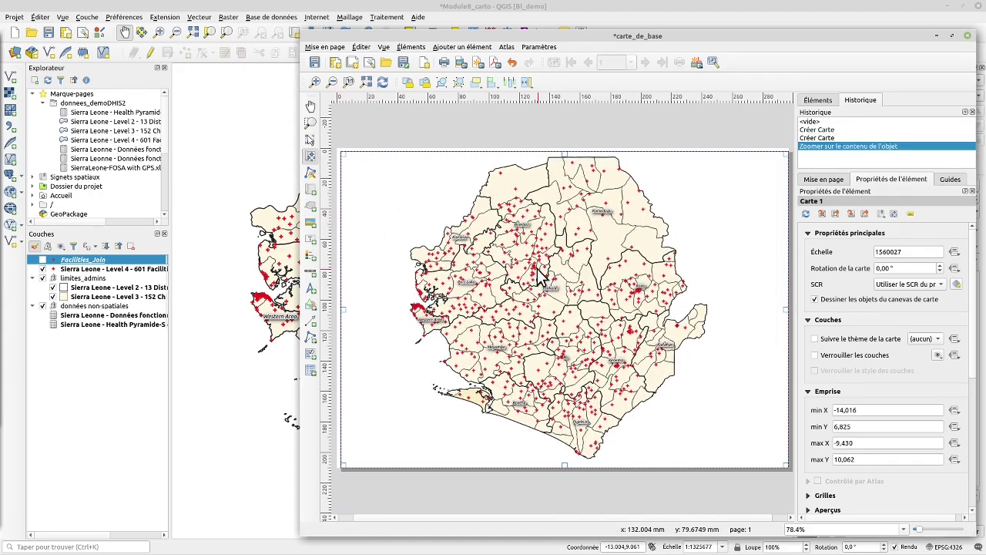
{"action": "left_click_drag", "start_coordinate": [536, 266], "coordinate": [598, 275]}
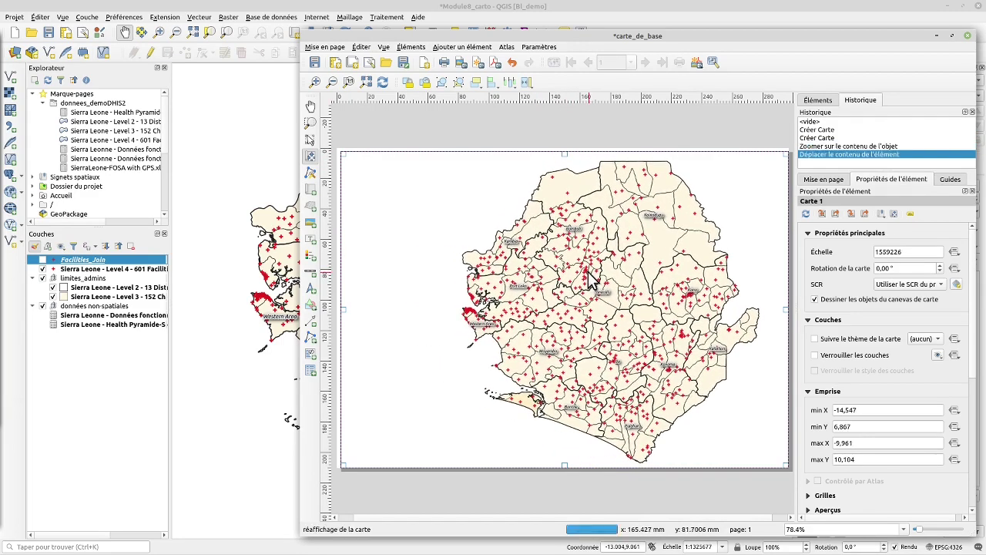
{"action": "left_click_drag", "start_coordinate": [920, 253], "coordinate": [863, 252]}
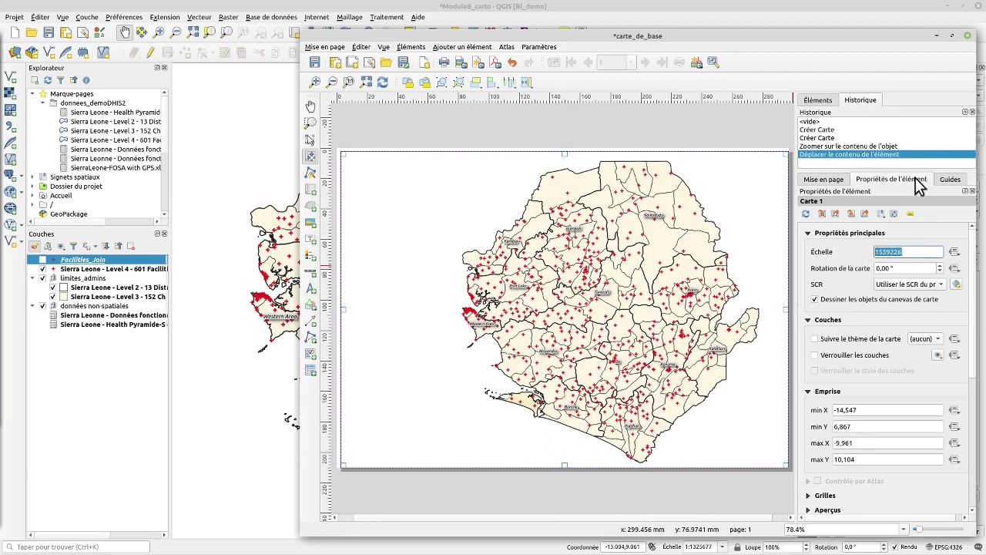
{"action": "left_click", "coordinate": [818, 101]}
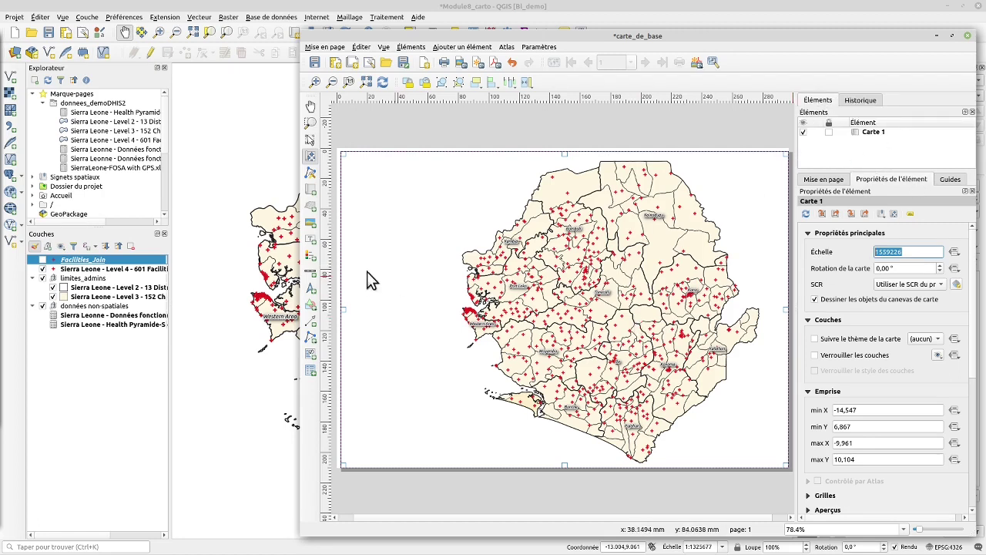
Step: Add a legend about 66 mm by 78 mm in the page's lower-left area and move it closer to the corner
{"action": "left_click", "coordinate": [310, 255]}
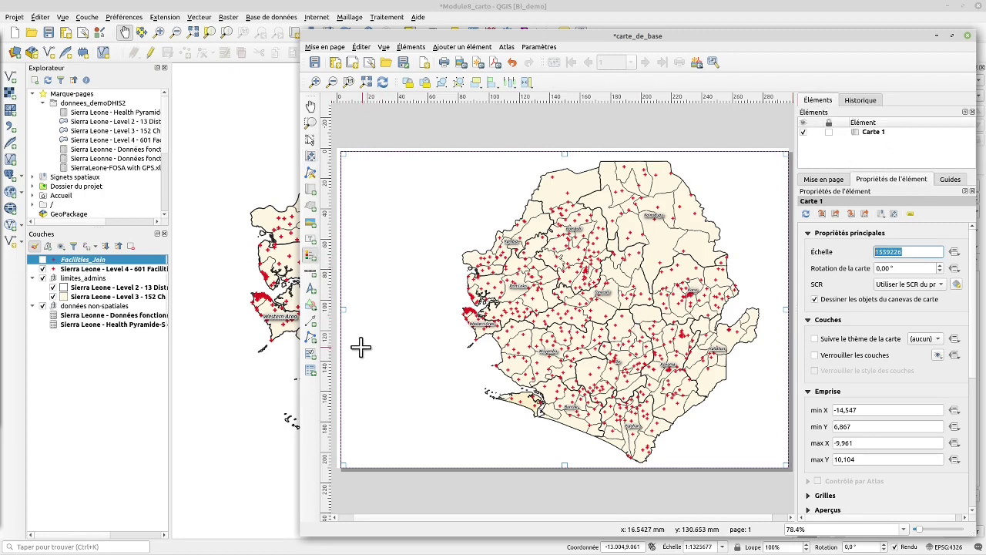
{"action": "left_click_drag", "start_coordinate": [355, 340], "coordinate": [455, 459]}
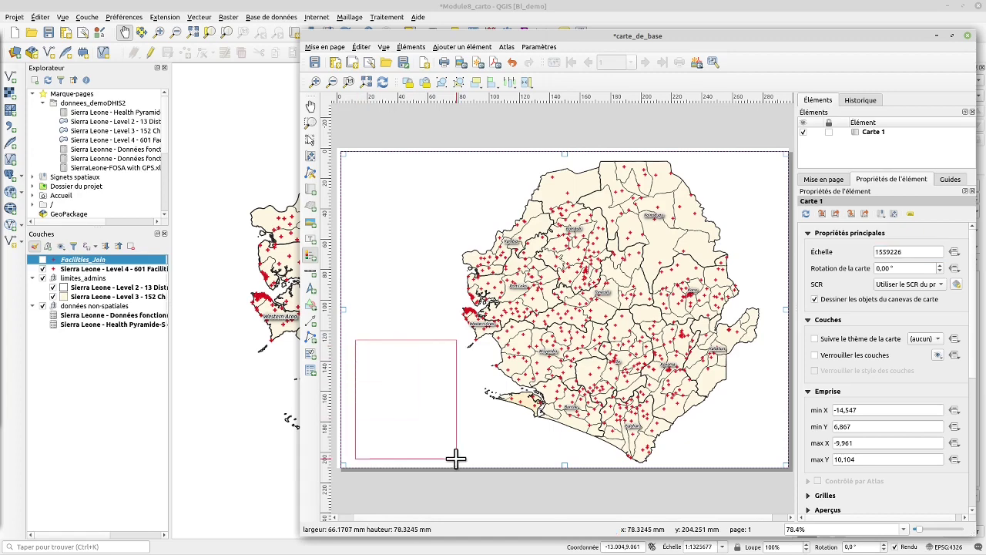
{"action": "left_click_drag", "start_coordinate": [455, 460], "coordinate": [455, 458]}
{"action": "left_click_drag", "start_coordinate": [430, 373], "coordinate": [420, 402]}
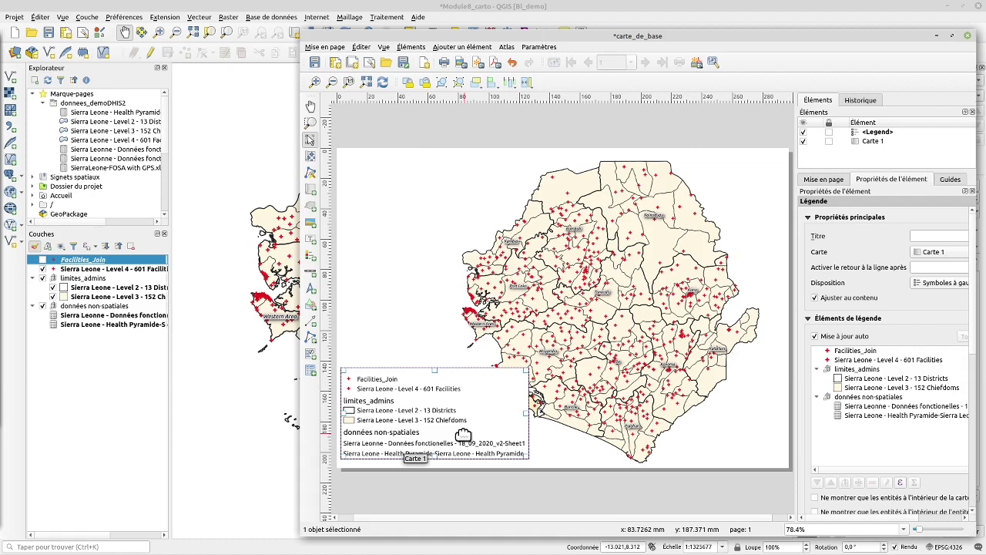
Step: Turn off the legend's automatic update and remove the "données non-spatiales" group and the Facilities_Join entry from it
{"action": "left_click", "coordinate": [816, 337]}
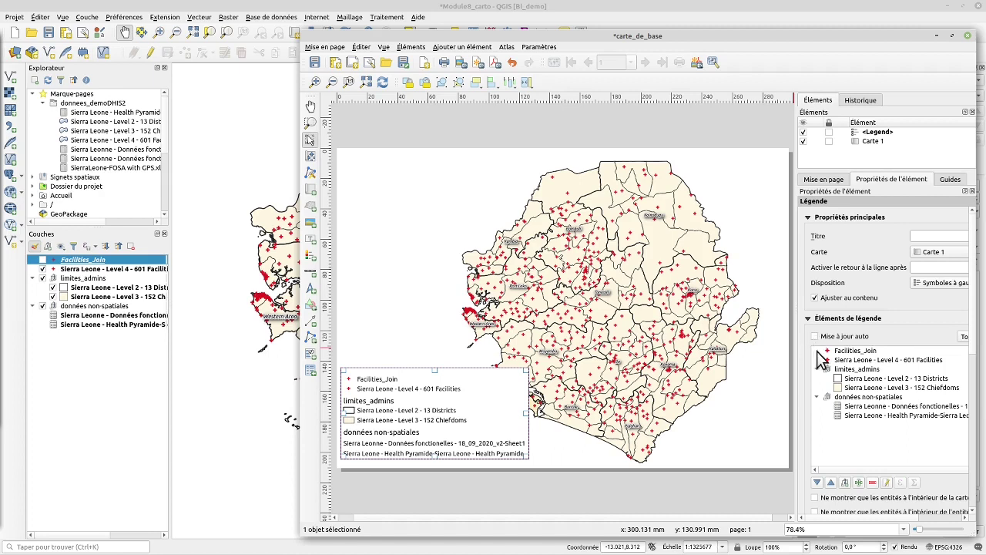
{"action": "left_click", "coordinate": [845, 400]}
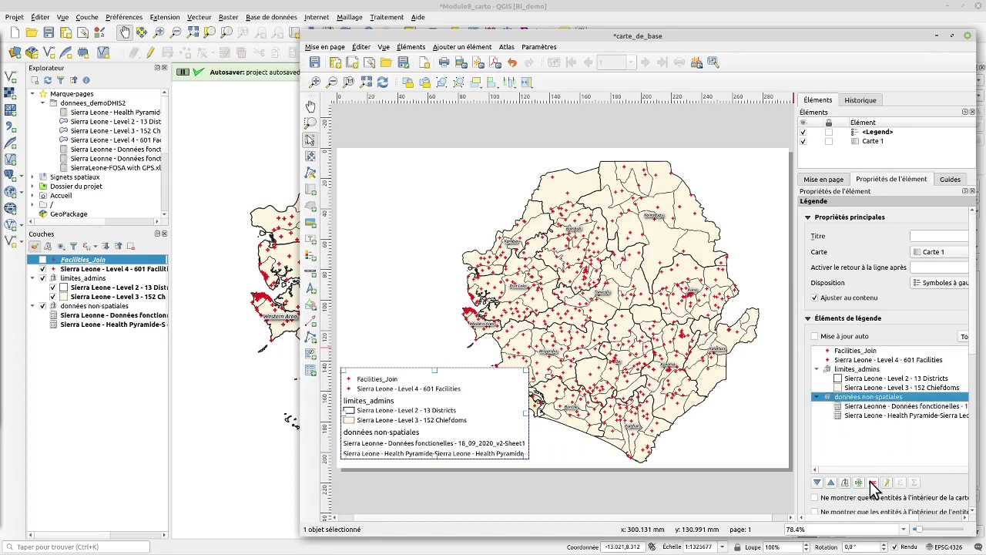
{"action": "left_click", "coordinate": [873, 483]}
{"action": "left_click", "coordinate": [853, 351]}
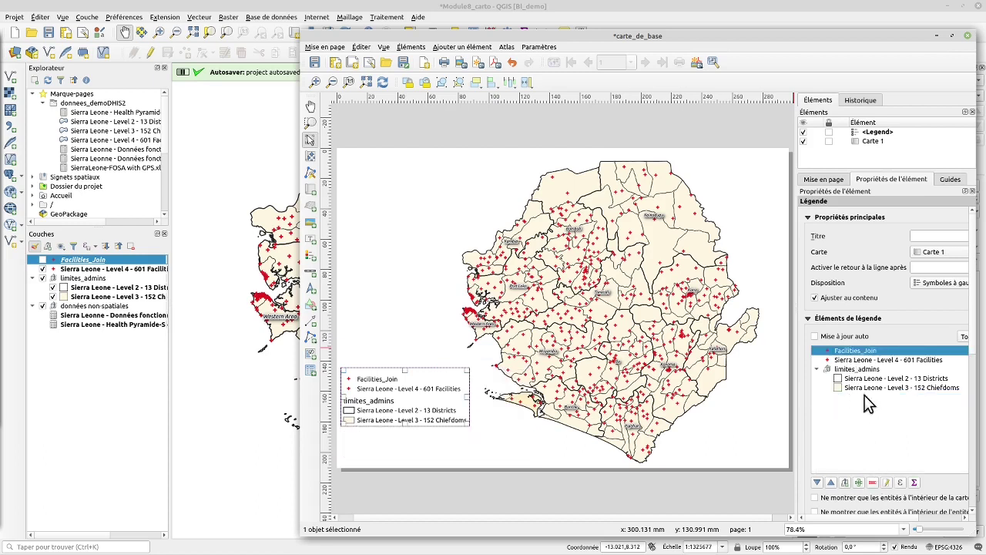
{"action": "left_click", "coordinate": [874, 483]}
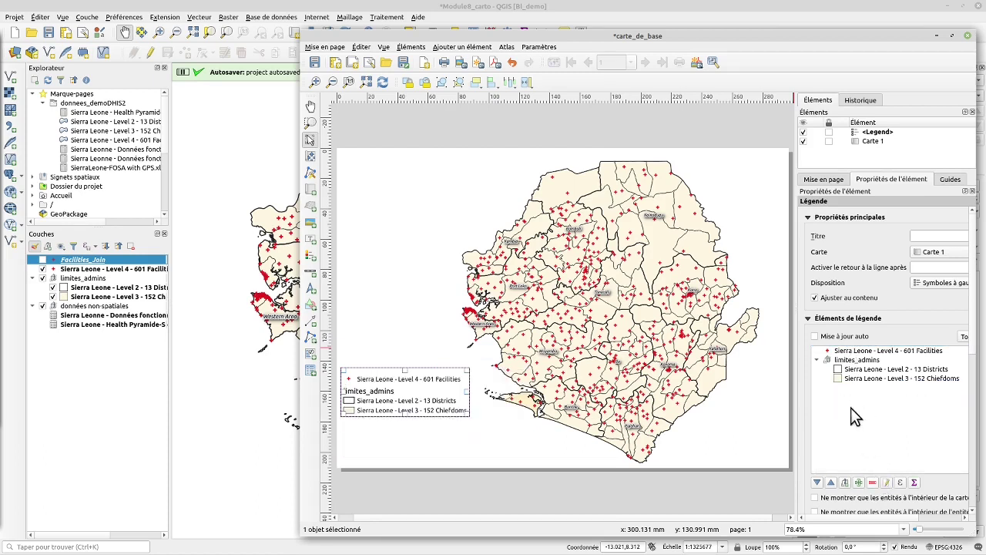
Step: Hide the "limites_admins" group heading in the legend and move the Level 2 Districts entry below the Level 3 Chiefdoms entry
{"action": "left_click", "coordinate": [867, 360]}
{"action": "right_click", "coordinate": [867, 360]}
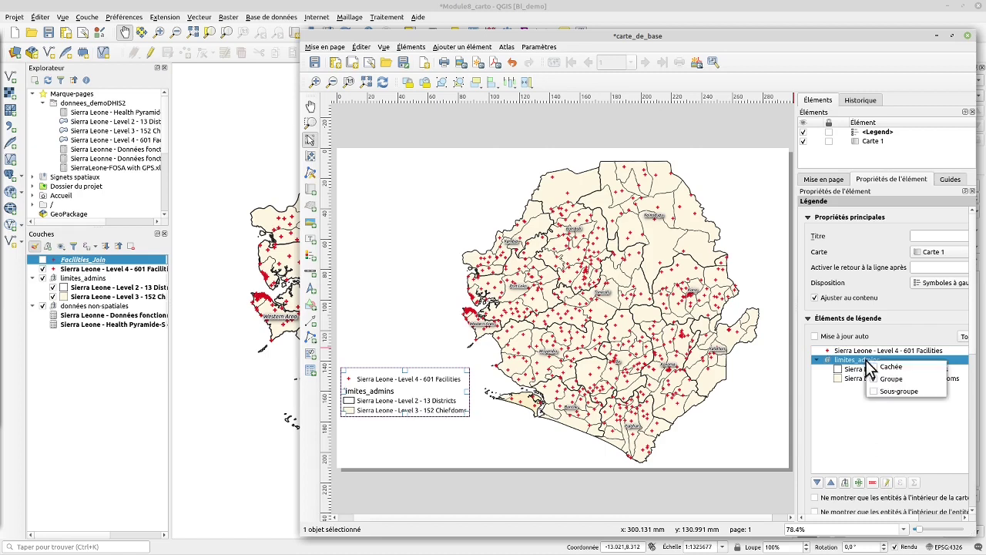
{"action": "left_click", "coordinate": [888, 367]}
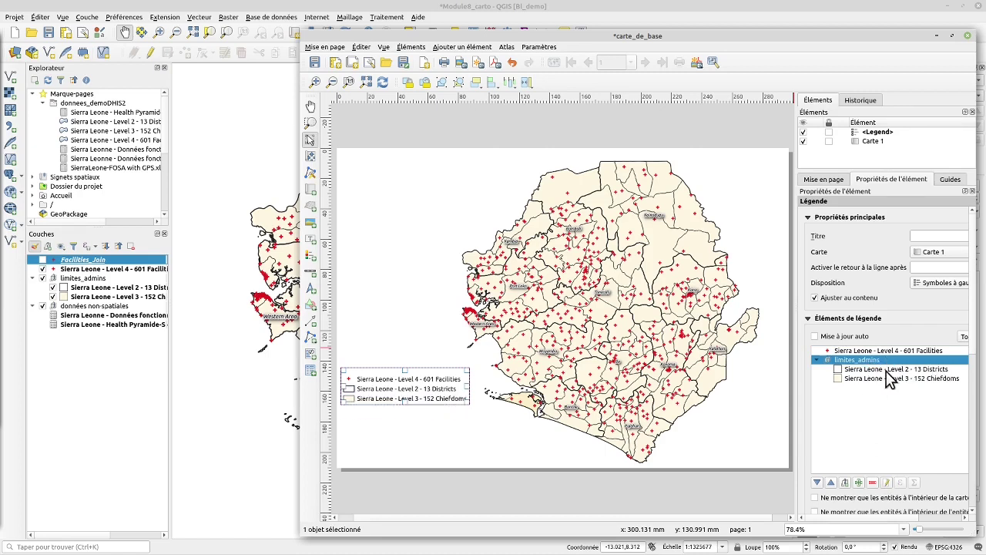
{"action": "left_click", "coordinate": [887, 370]}
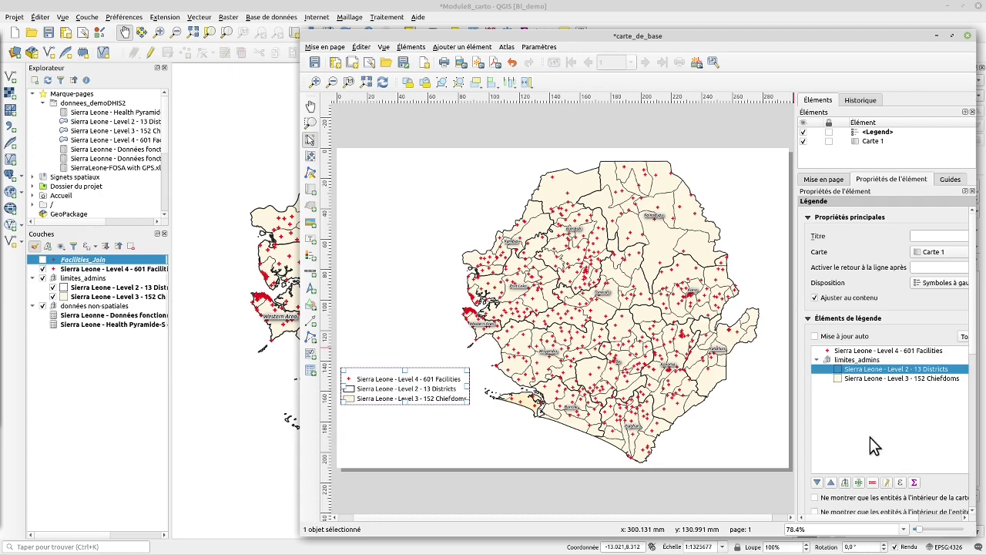
{"action": "left_click", "coordinate": [818, 482]}
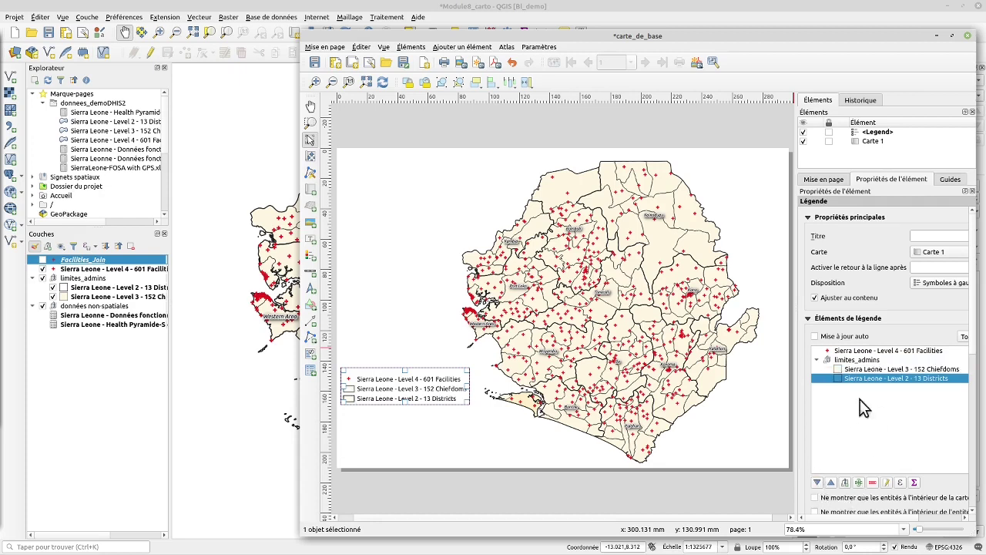
Step: Rename the legend's Level 4 Facilities entry as "centres sanitaires"
{"action": "left_click", "coordinate": [875, 351]}
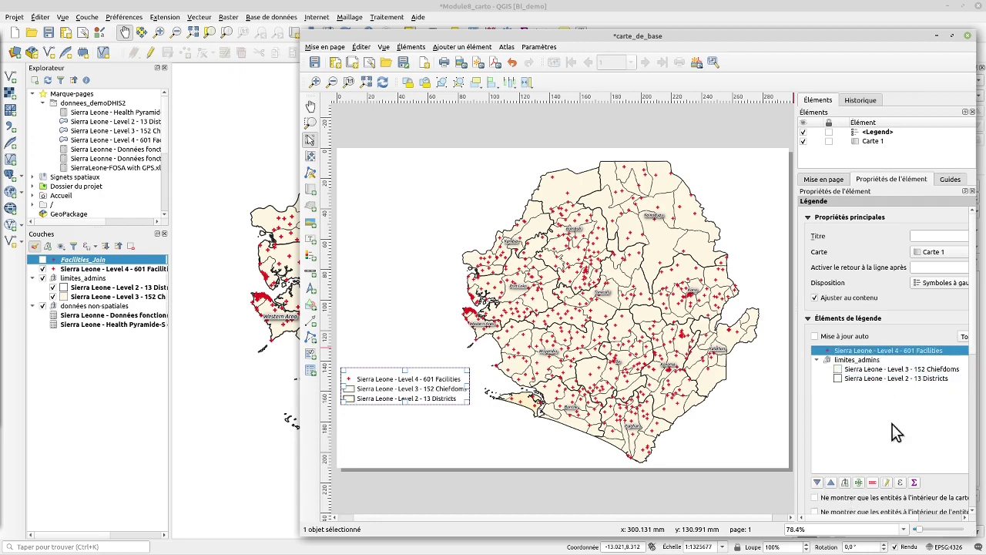
{"action": "left_click", "coordinate": [888, 483]}
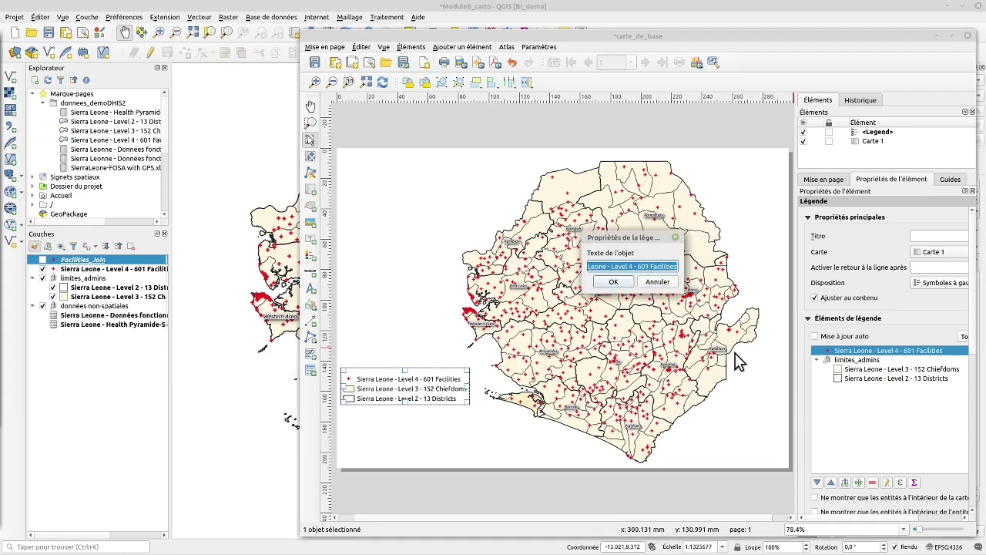
{"action": "type", "text": "C"}
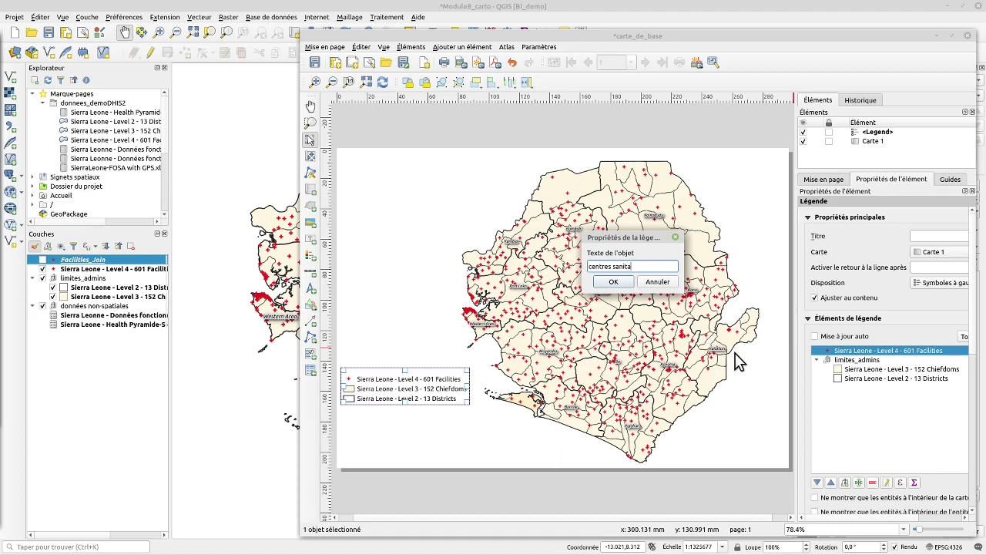
{"action": "key", "text": "Return"}
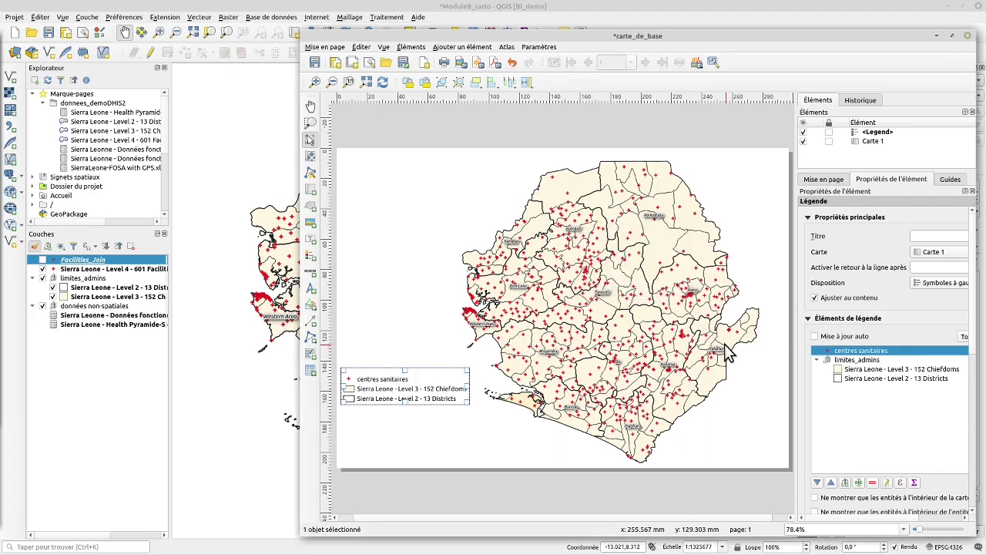
Step: Rename the legend's Level 3 Chiefdoms entry as "chefferies" and its Level 2 Districts entry as "districts"
{"action": "double_click", "coordinate": [882, 370]}
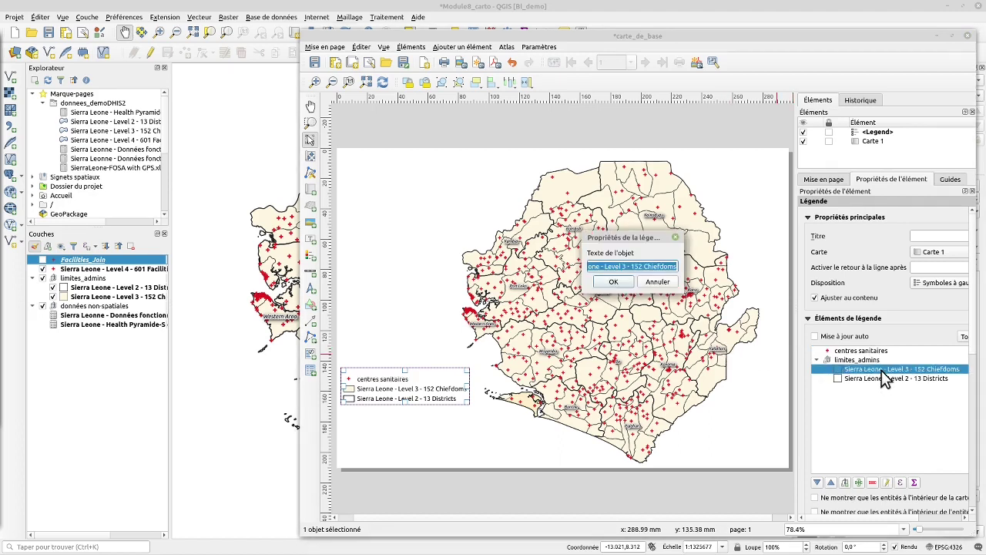
{"action": "type", "text": "chefferies"}
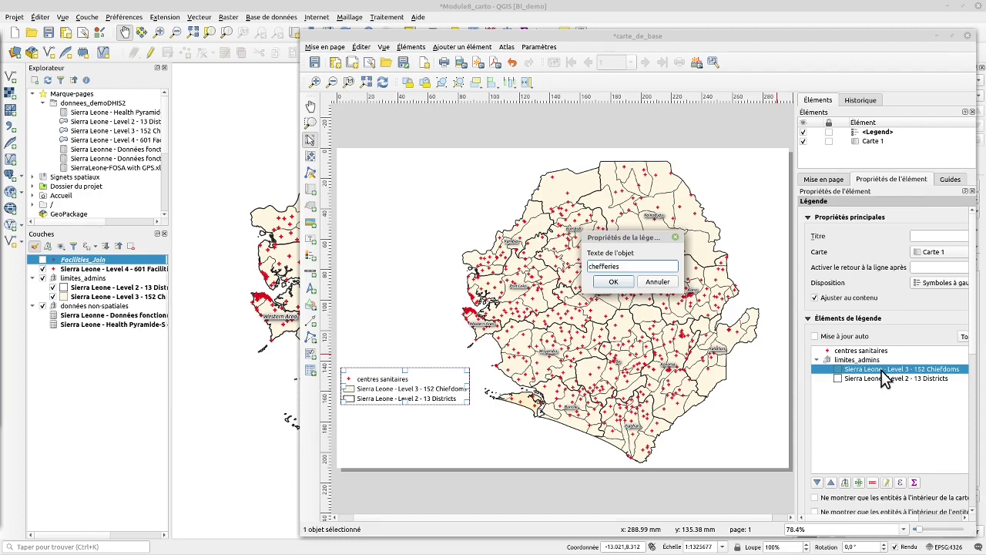
{"action": "key", "text": "Return"}
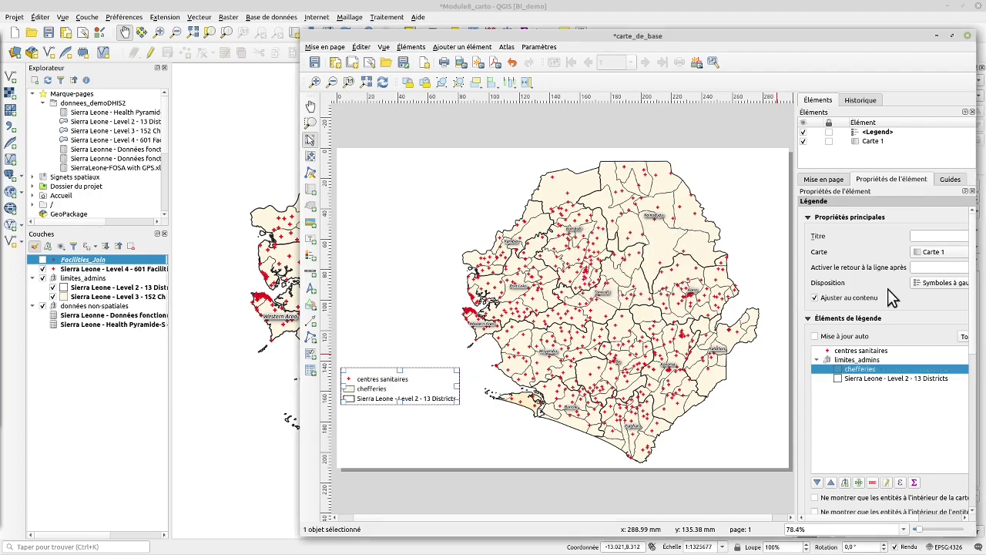
{"action": "double_click", "coordinate": [864, 377]}
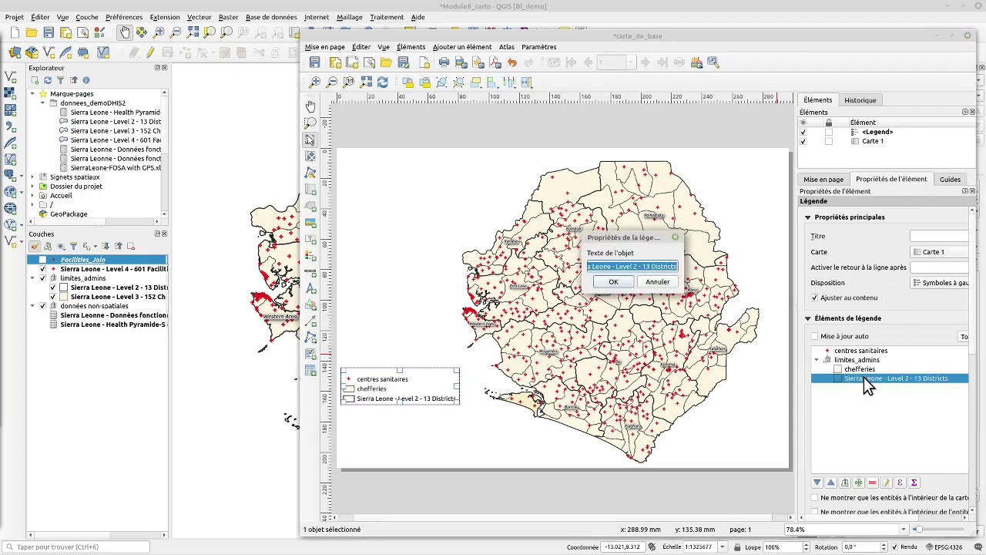
{"action": "type", "text": "districts"}
{"action": "key", "text": "Return"}
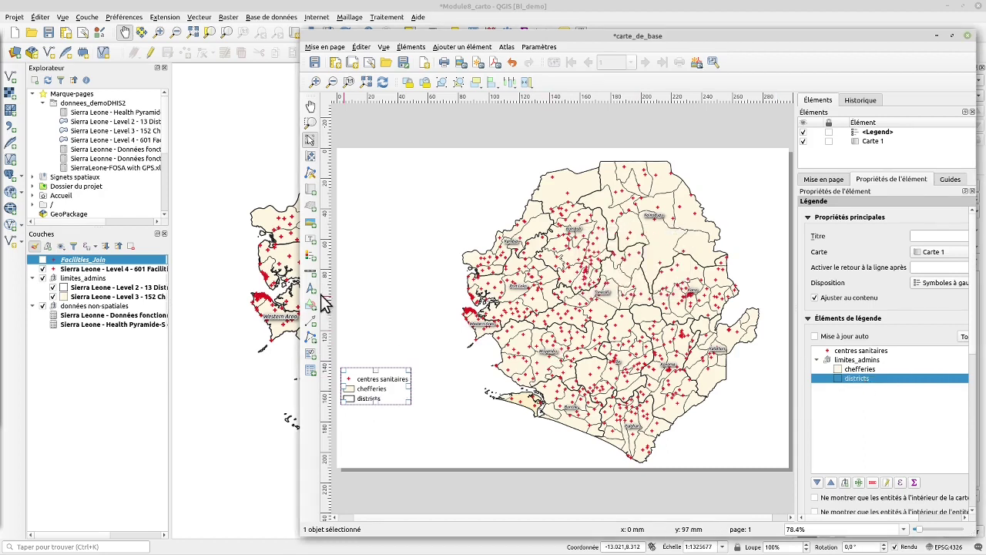
{"action": "left_click", "coordinate": [311, 257]}
{"action": "left_click", "coordinate": [366, 275]}
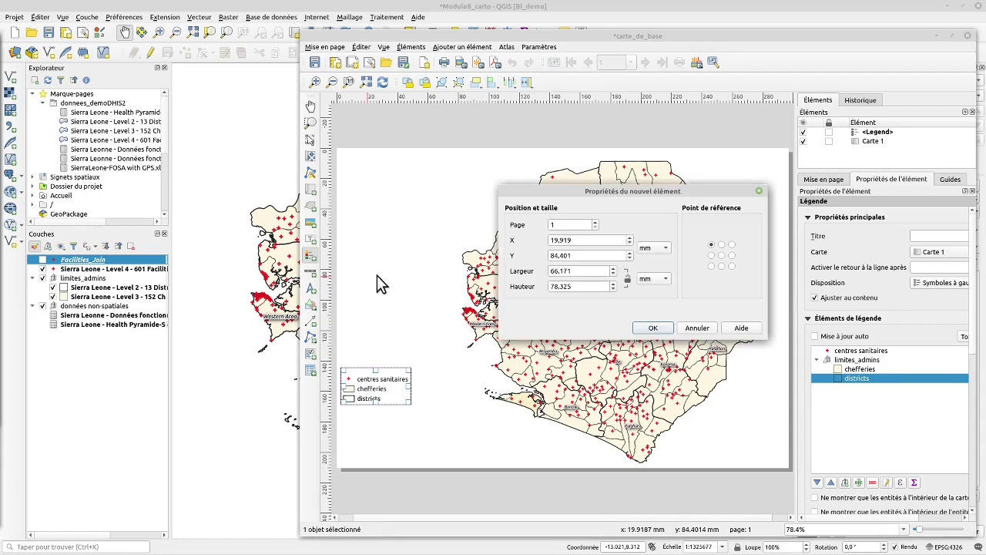
{"action": "left_click", "coordinate": [653, 328]}
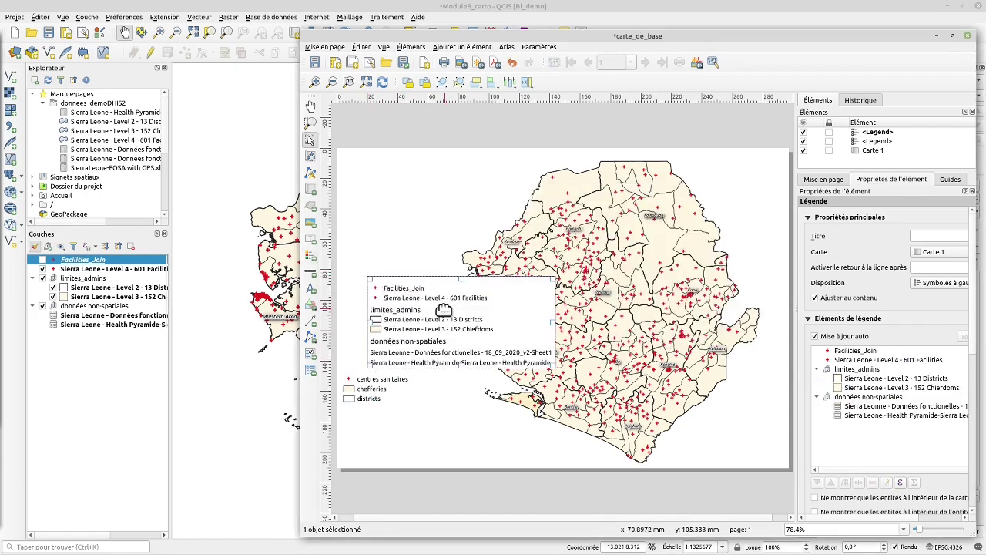
{"action": "key", "text": "Delete"}
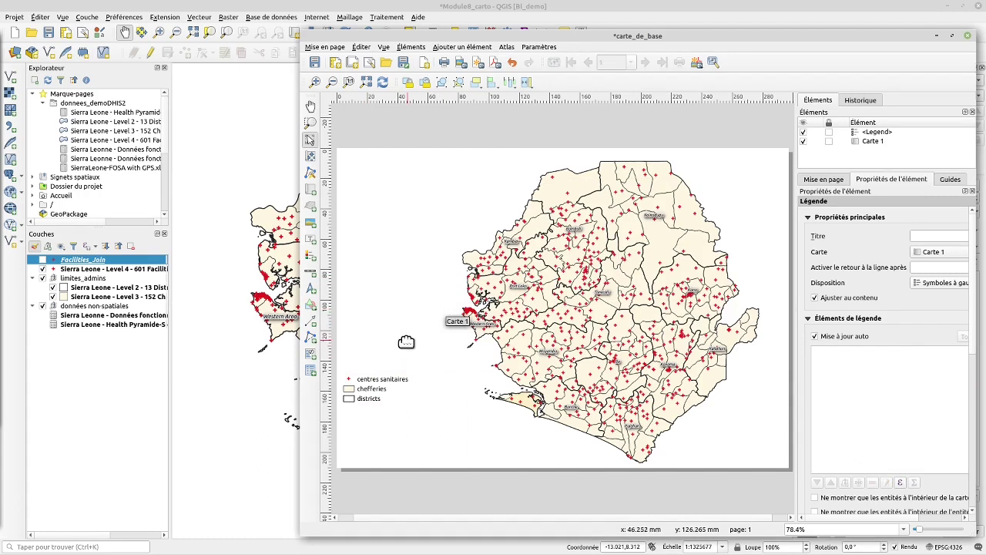
Step: Remove the Facilities_Join layer from the project in the main QGIS window
{"action": "right_click", "coordinate": [123, 257]}
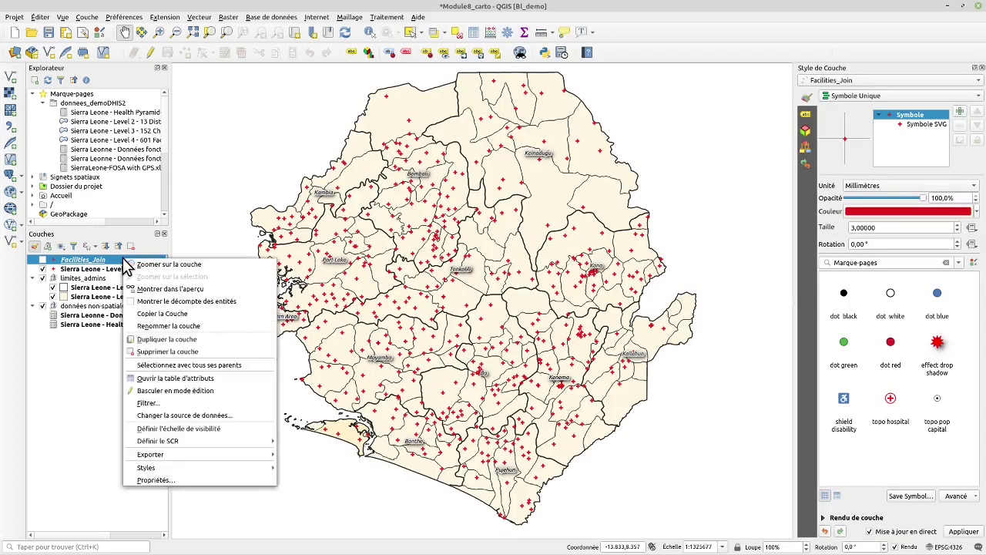
{"action": "left_click", "coordinate": [193, 352]}
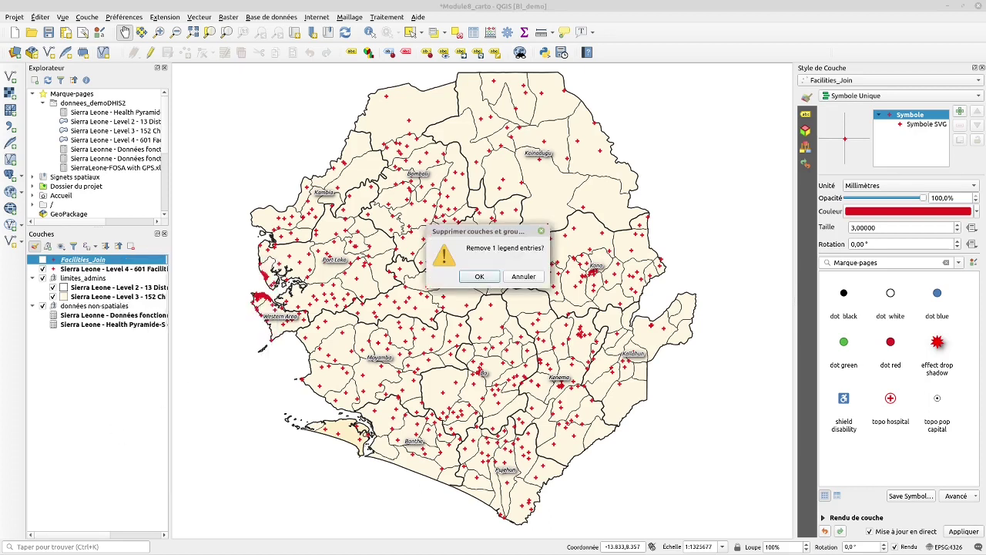
{"action": "left_click", "coordinate": [480, 276]}
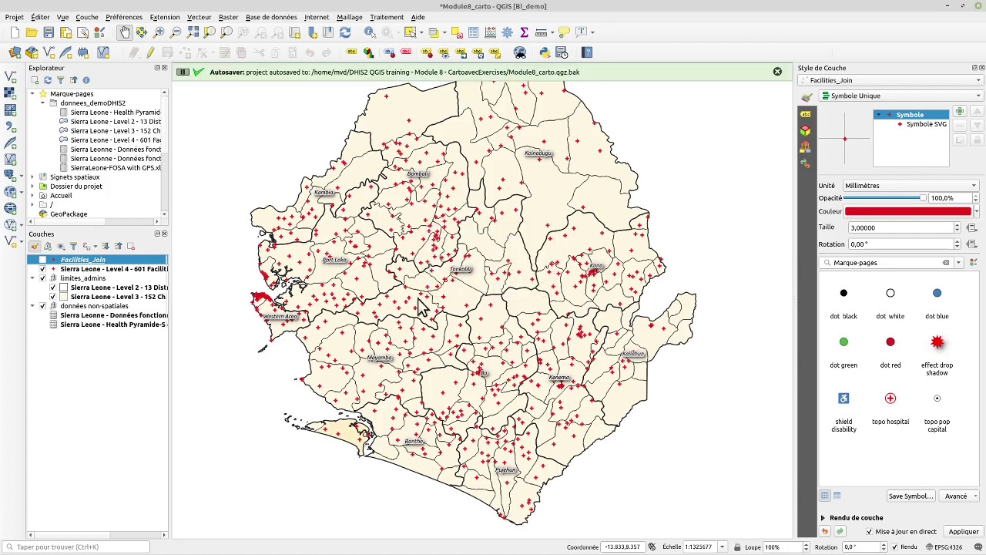
Step: Return to the carte_de_base layout and add a scale bar below the legend, near the page's lower-left corner
{"action": "key", "text": "alt+Tab"}
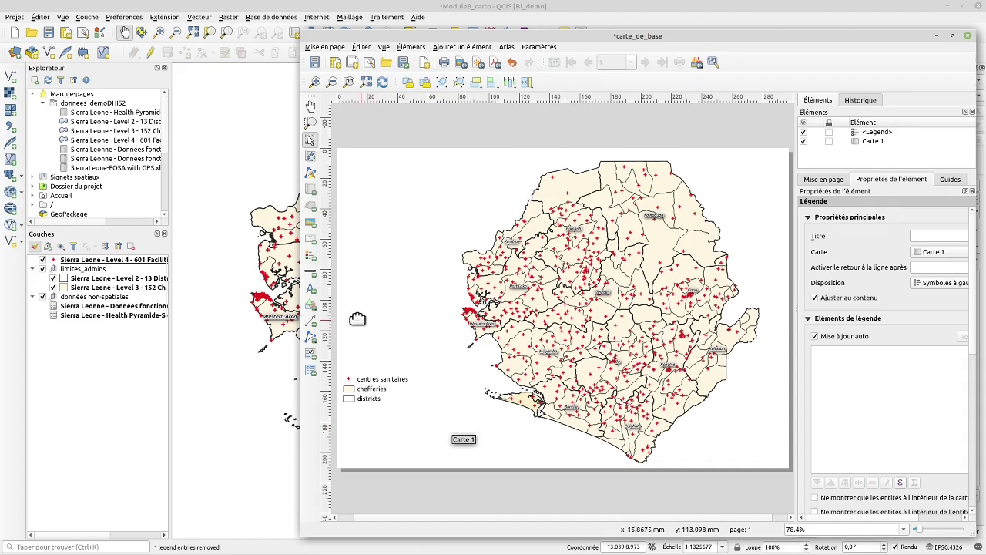
{"action": "left_click", "coordinate": [310, 274]}
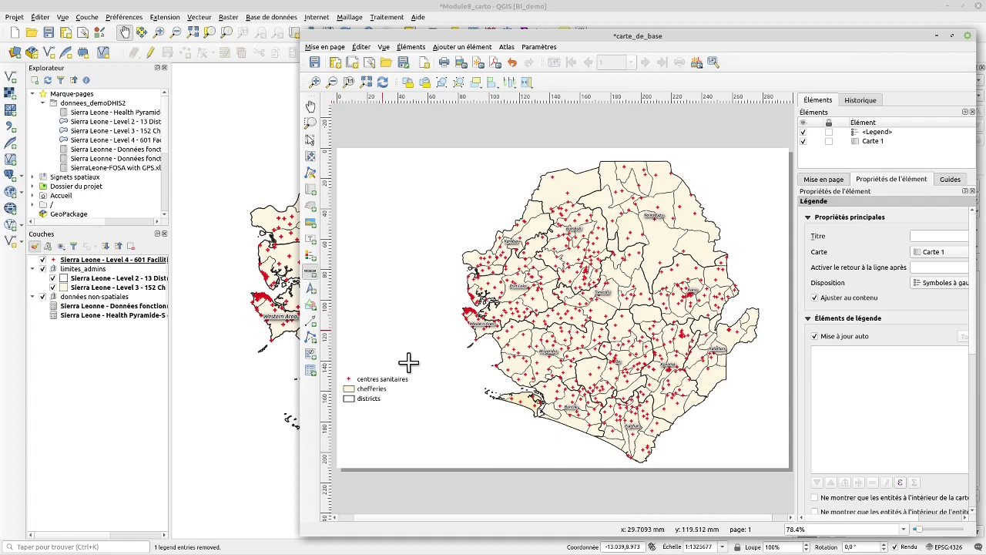
{"action": "left_click", "coordinate": [357, 439]}
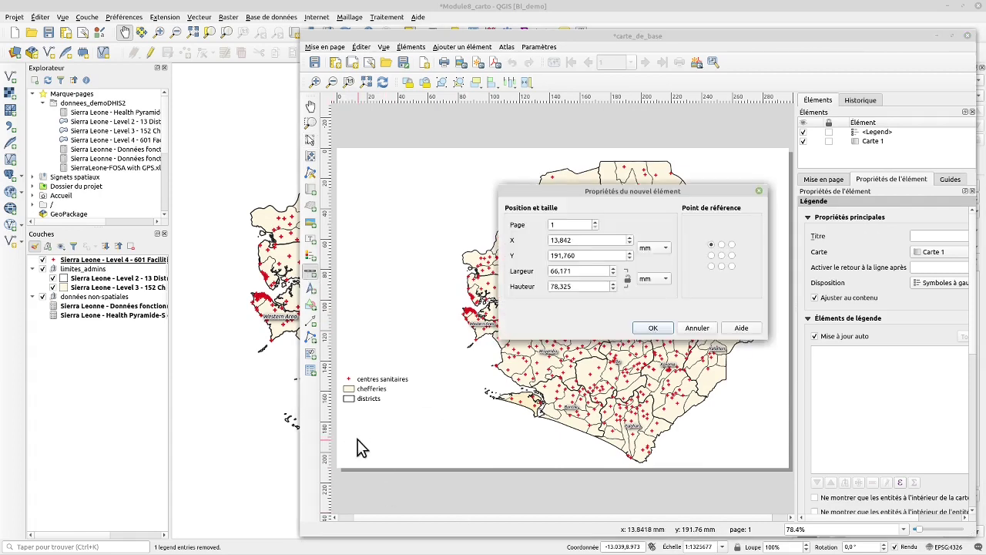
{"action": "left_click", "coordinate": [652, 327]}
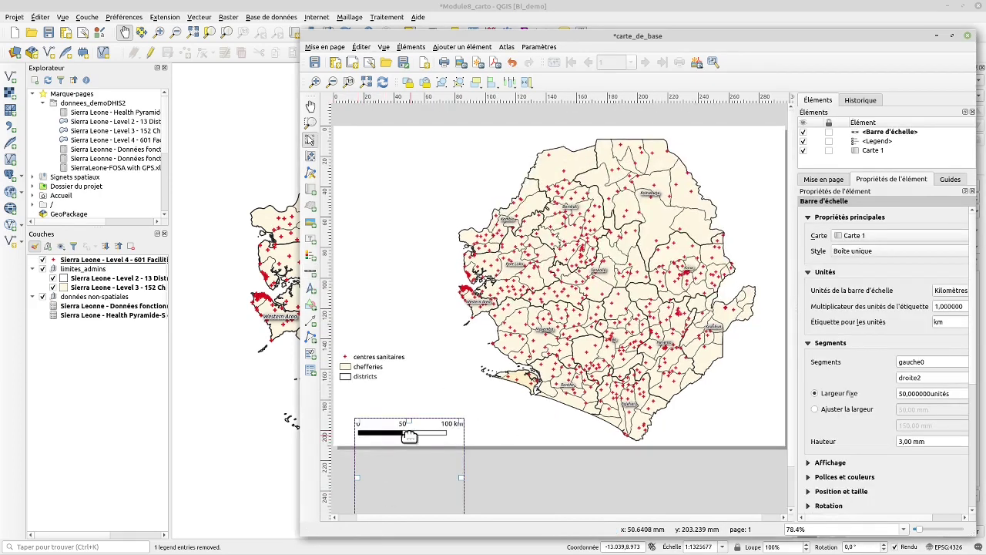
Step: Set the scale bar's style to "Repères au-dessus de la ligne" and move it up and left, closer to the legend
{"action": "left_click", "coordinate": [875, 251]}
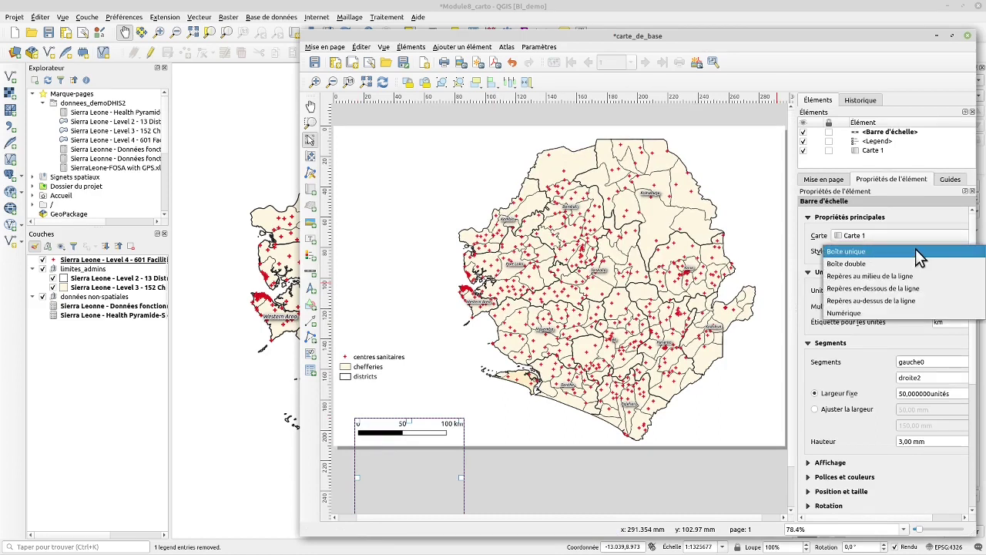
{"action": "left_click", "coordinate": [922, 301]}
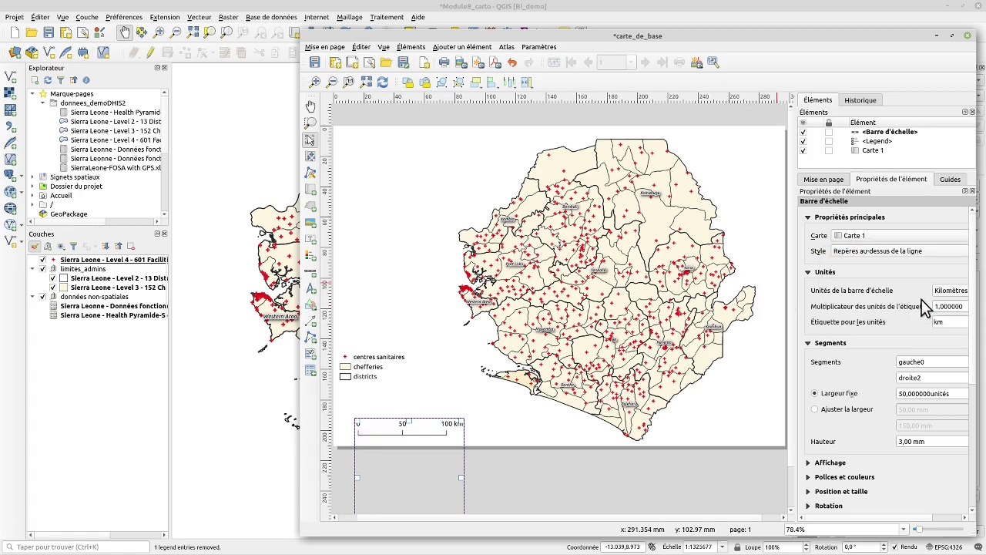
{"action": "left_click_drag", "start_coordinate": [394, 434], "coordinate": [377, 418]}
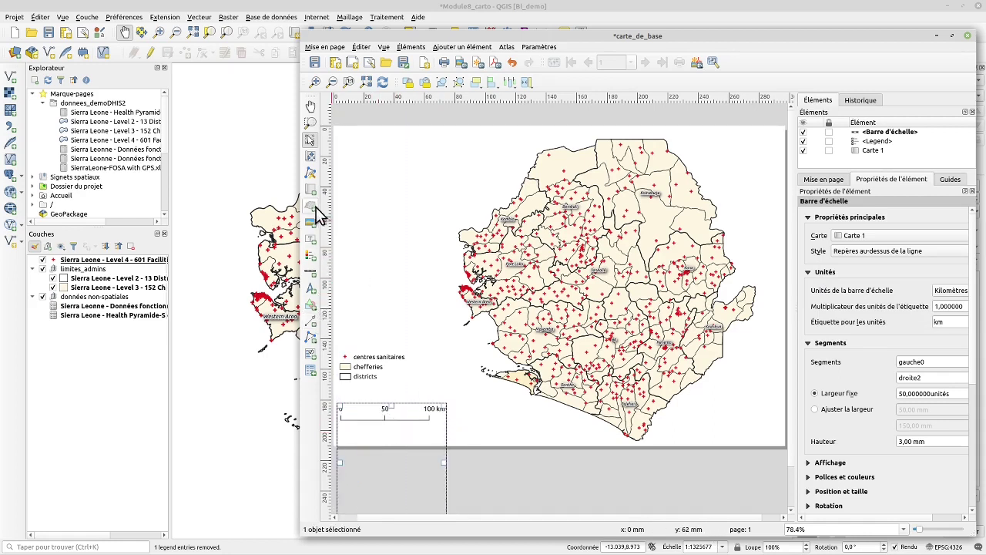
Step: Add a title label in the page's upper-left area reading "Centres de santés en Sierra Léone"
{"action": "left_click", "coordinate": [310, 239]}
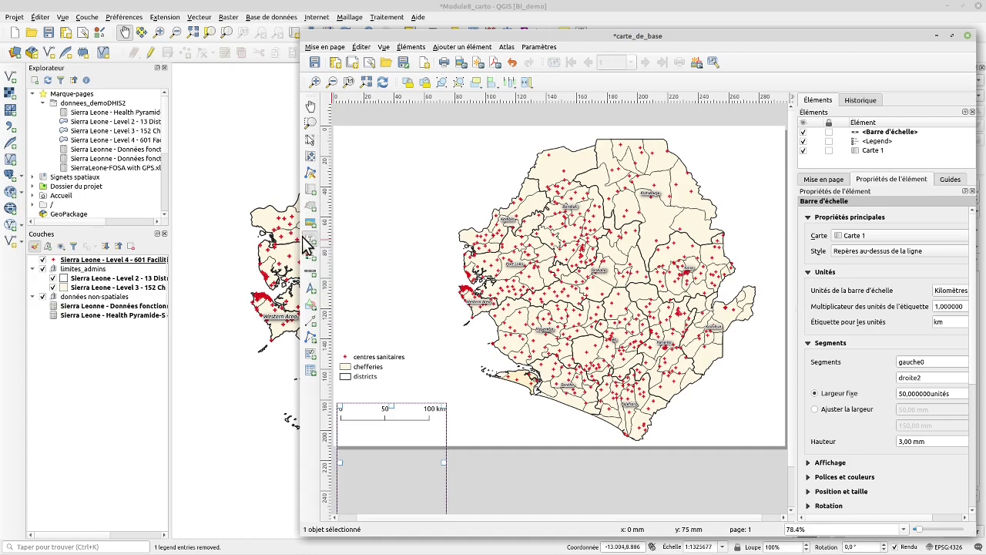
{"action": "left_click_drag", "start_coordinate": [343, 128], "coordinate": [508, 183]}
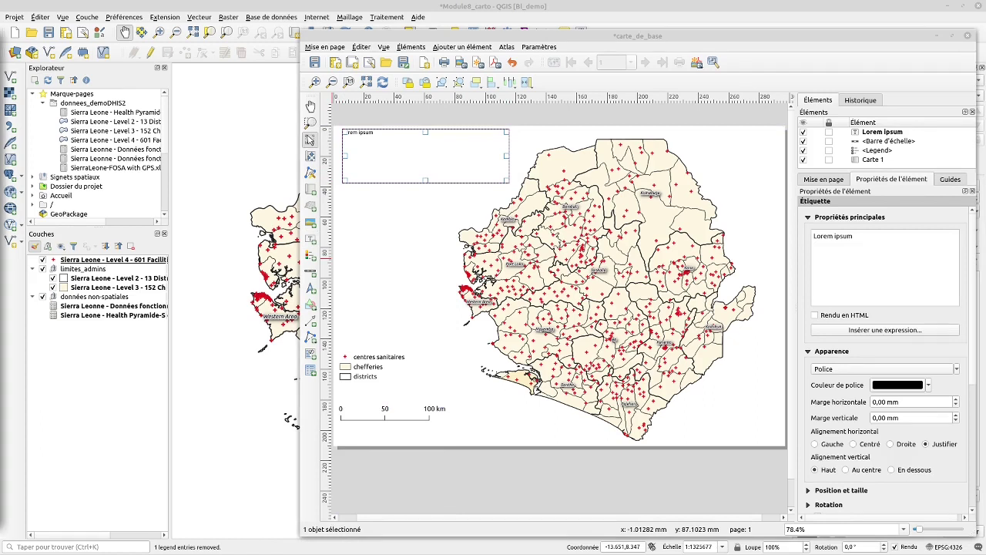
{"action": "left_click", "coordinate": [864, 238]}
{"action": "left_click_drag", "start_coordinate": [864, 238], "coordinate": [792, 228]}
{"action": "type", "text": "Centres de santés en Sierra Léone"}
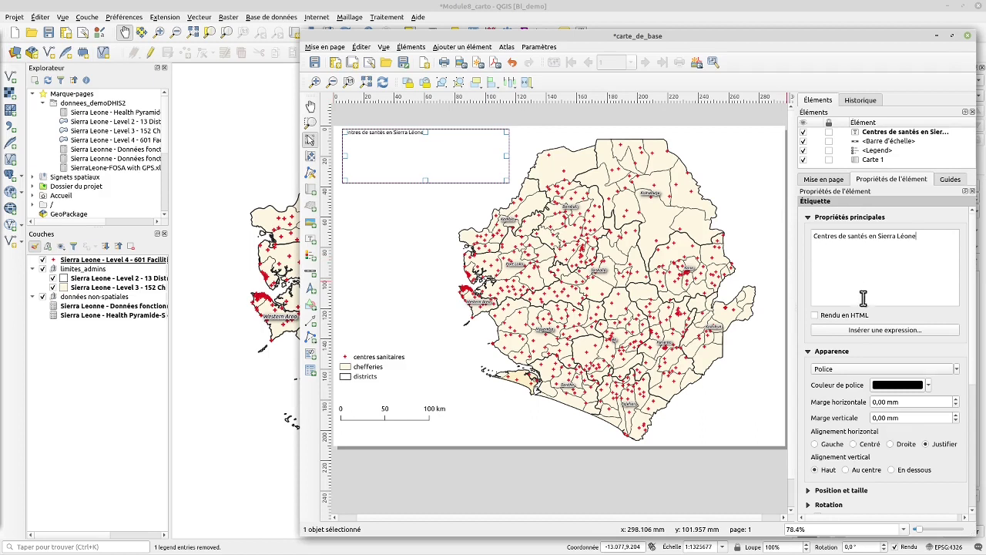
Step: Format the title label's text as bold, size 16 and underlined
{"action": "left_click", "coordinate": [840, 368]}
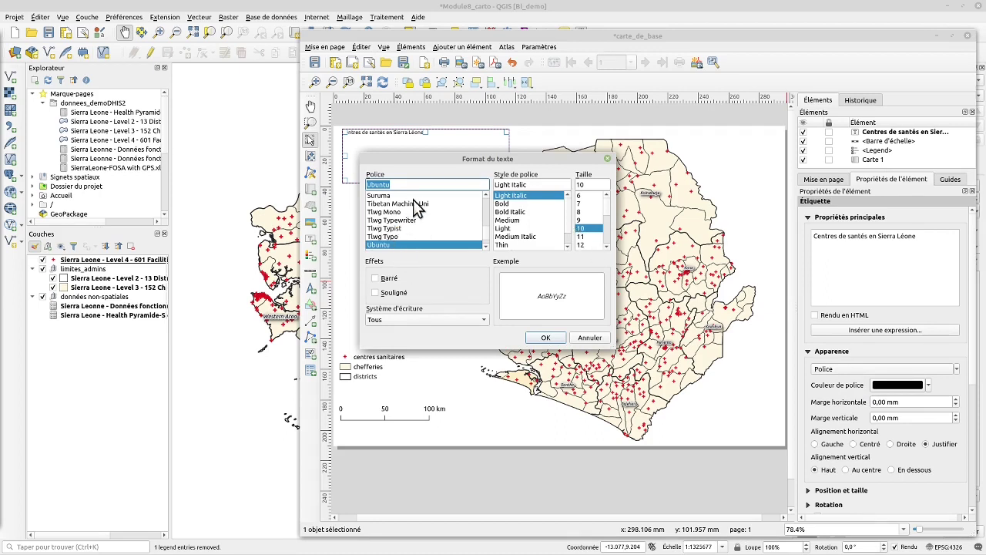
{"action": "left_click", "coordinate": [526, 211]}
{"action": "left_click", "coordinate": [511, 203]}
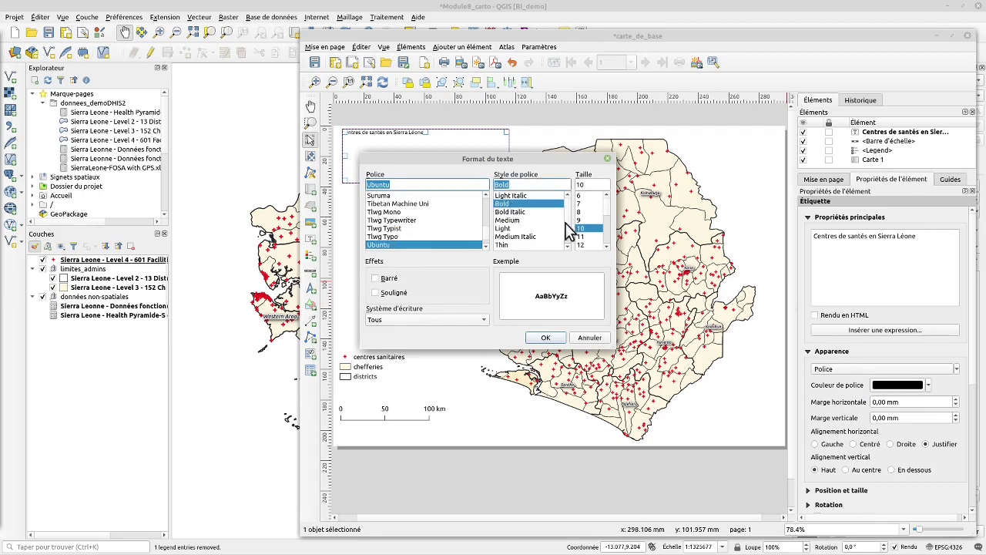
{"action": "scroll", "coordinate": [590, 224], "scroll_direction": "down", "scroll_amount": 2}
{"action": "left_click", "coordinate": [586, 211]}
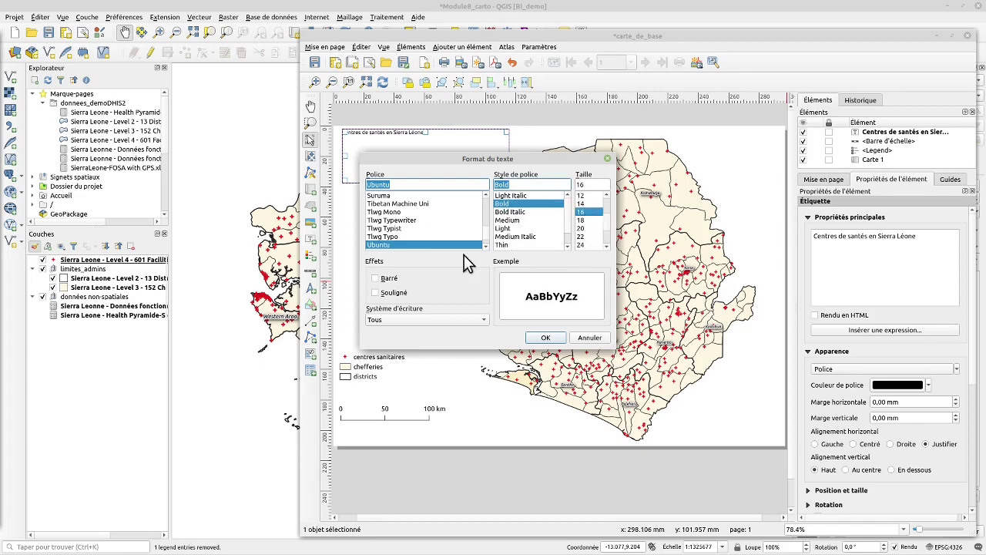
{"action": "left_click", "coordinate": [376, 293]}
{"action": "left_click", "coordinate": [545, 338]}
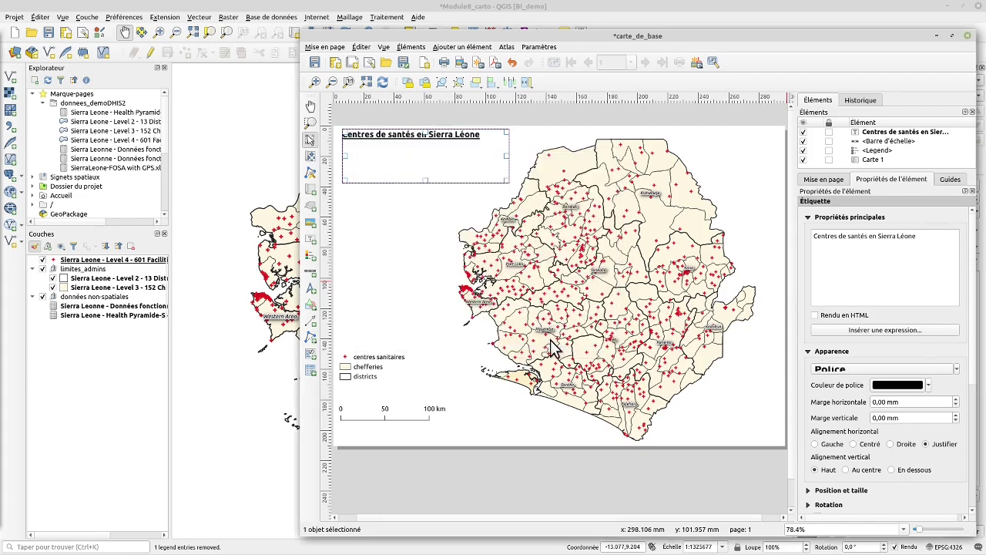
Step: Add a label in the page's lower-right corner reading "Sources : Ministère de la Santé (DHIS2), 2020", plus an "Auteurs :" line with the author's full name
{"action": "left_click", "coordinate": [310, 239]}
{"action": "left_click_drag", "start_coordinate": [679, 423], "coordinate": [783, 438]}
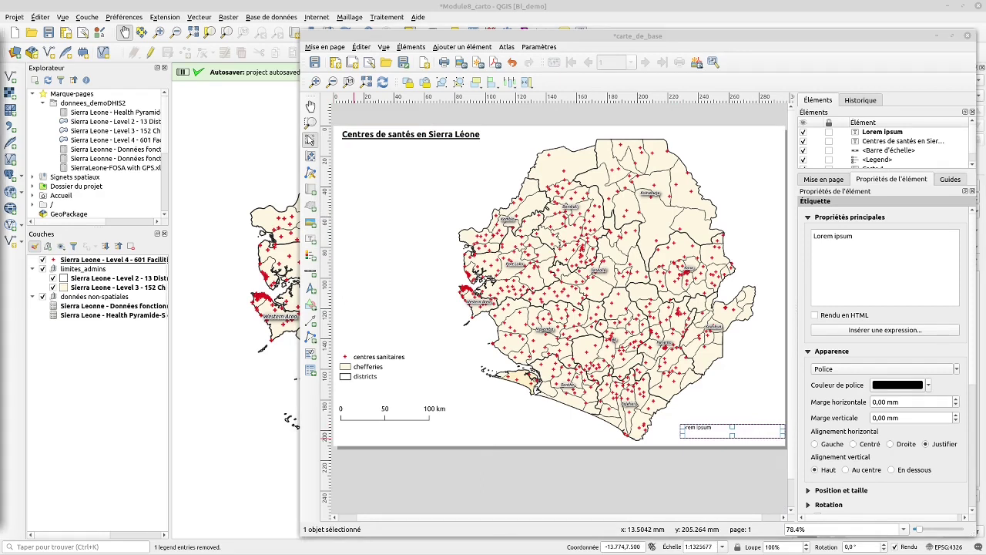
{"action": "left_click_drag", "start_coordinate": [867, 238], "coordinate": [790, 232]}
{"action": "type", "text": "Sources : Ministère de la Santé (DHIS2), 2020 Auteurs : Maëlle Vercauteren Drubbel"}
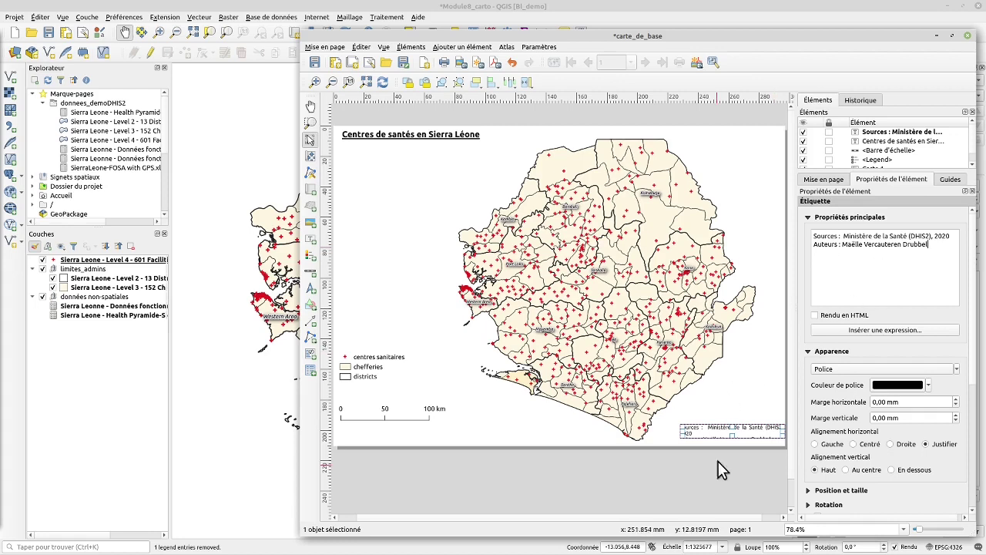
Step: Enlarge the sources label in the page's lower-right corner so both credit lines fit inside its frame
{"action": "left_click_drag", "start_coordinate": [733, 424], "coordinate": [671, 426]}
{"action": "left_click", "coordinate": [702, 396]}
{"action": "left_click", "coordinate": [698, 423]}
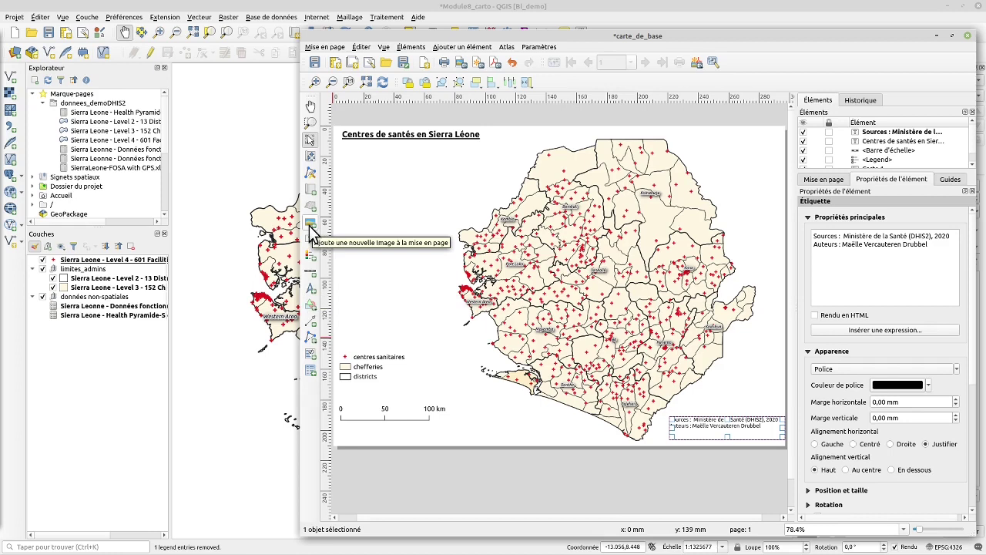
Step: Add a small north arrow just above the sources label in the page's lower-right corner
{"action": "left_click", "coordinate": [312, 293]}
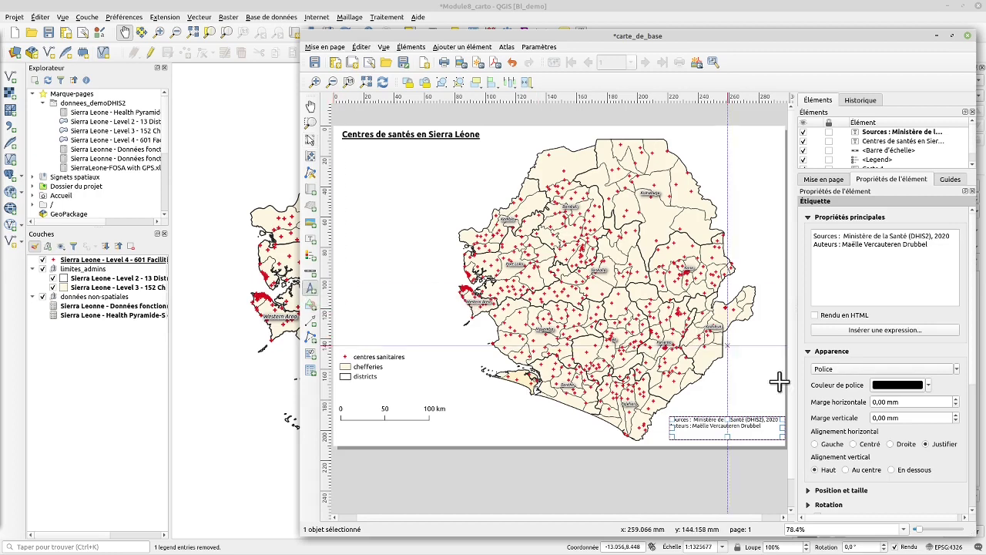
{"action": "mouse_move", "coordinate": [732, 383]}
{"action": "left_mouse_down"}
{"action": "mouse_move", "coordinate": [759, 400]}
{"action": "mouse_move", "coordinate": [736, 392]}
{"action": "mouse_move", "coordinate": [696, 406]}
{"action": "mouse_move", "coordinate": [756, 407]}
{"action": "left_mouse_up"}
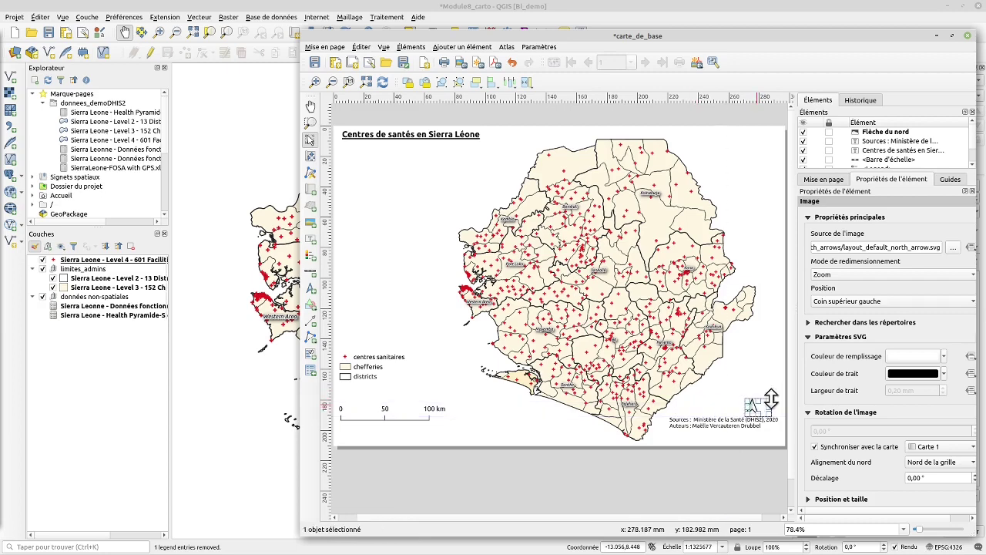
{"action": "left_click", "coordinate": [953, 248]}
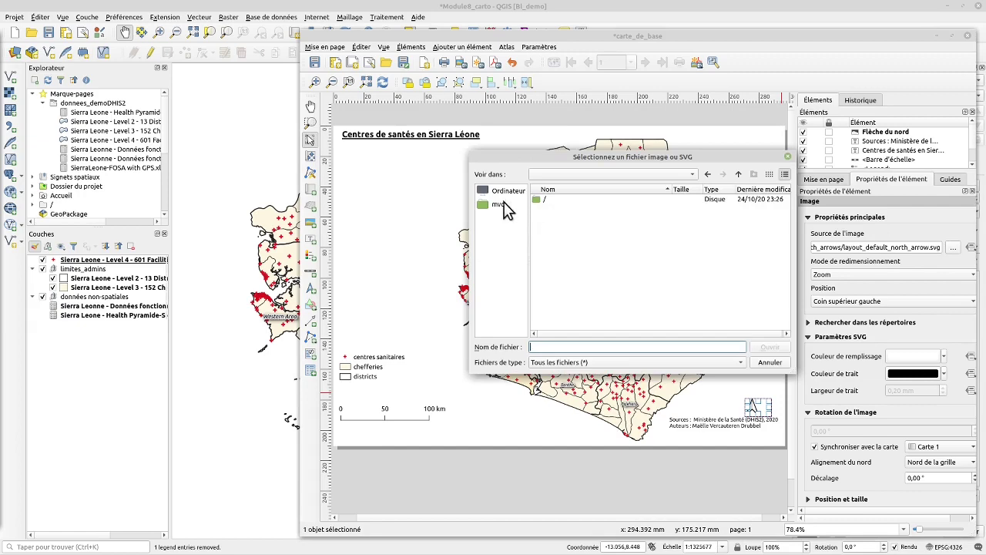
{"action": "left_click", "coordinate": [503, 204]}
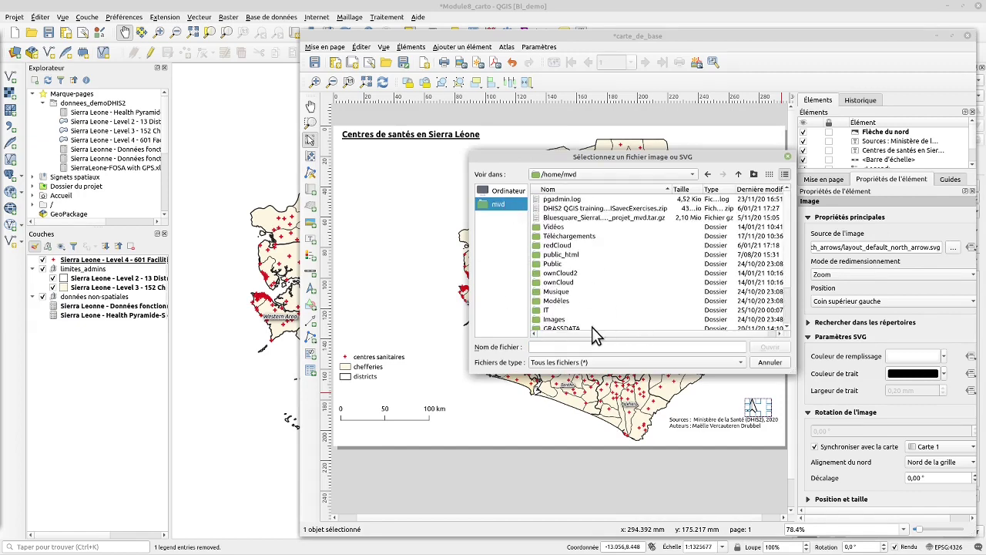
{"action": "left_click", "coordinate": [768, 363]}
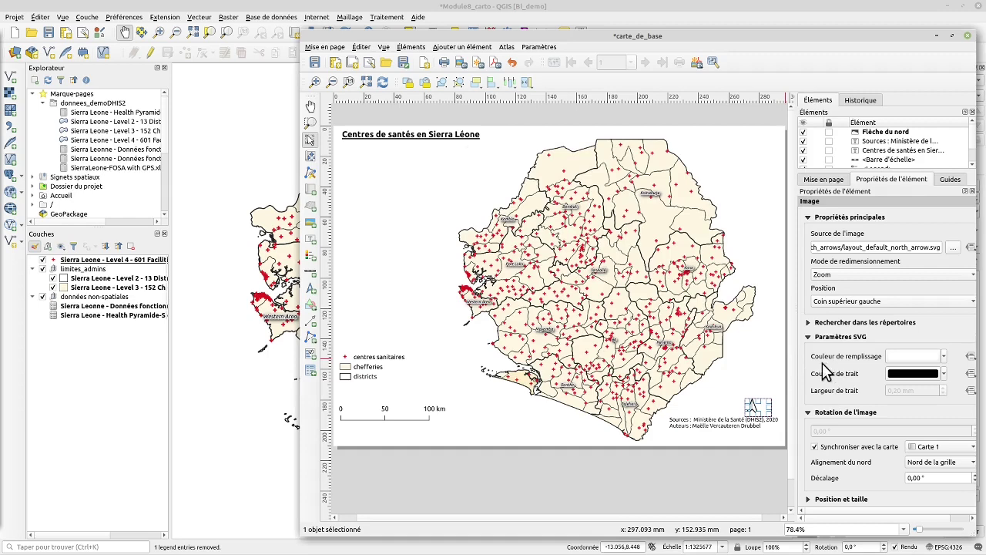
Step: Set the layout's export resolution to 250 dpi and save the project
{"action": "left_click", "coordinate": [500, 412]}
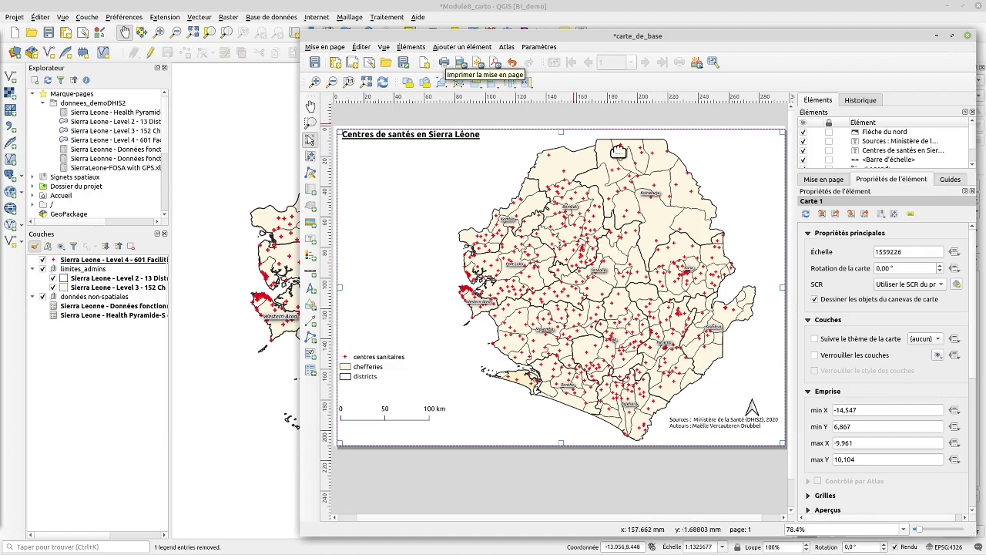
{"action": "left_click", "coordinate": [826, 182]}
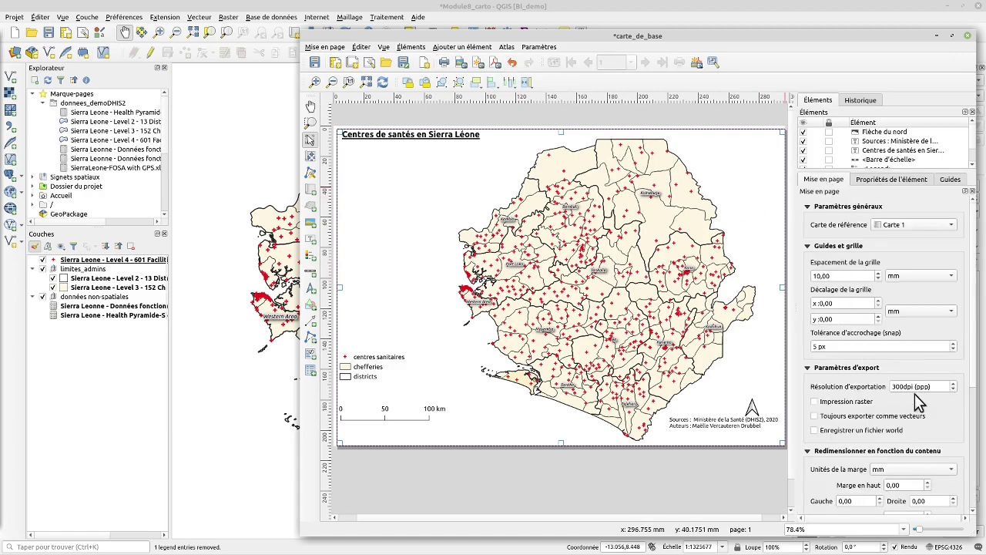
{"action": "left_click_drag", "start_coordinate": [907, 388], "coordinate": [878, 389]}
{"action": "type", "text": "25"}
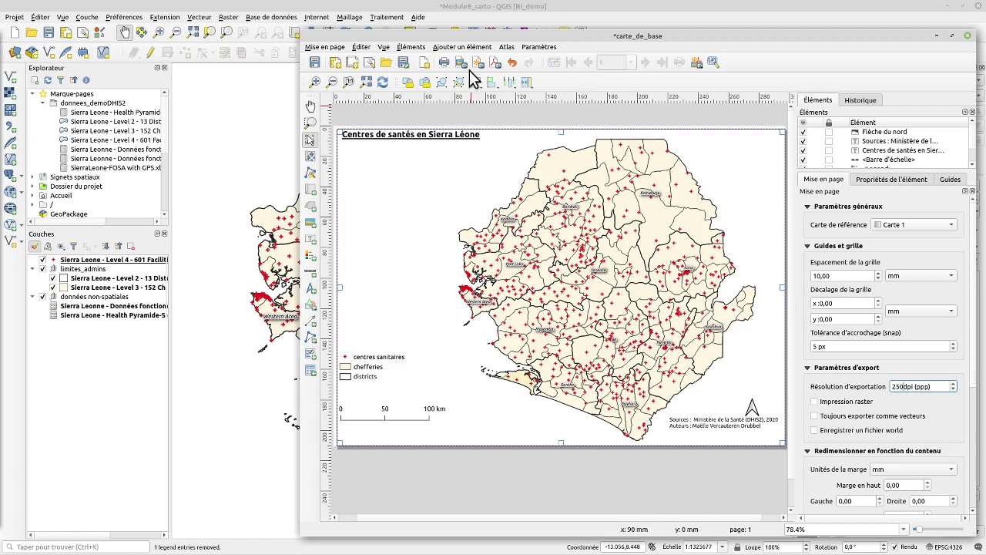
{"action": "left_click", "coordinate": [314, 64]}
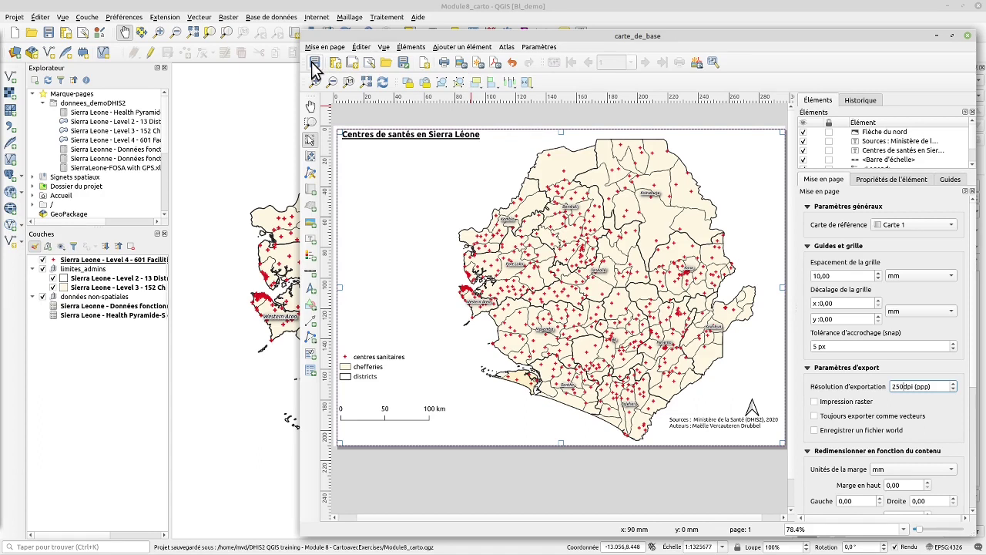
Step: Duplicate the carte_de_base layout from the layout manager under the title "carte_de_base _graticules" and bring its window fully into view
{"action": "left_click", "coordinate": [19, 16]}
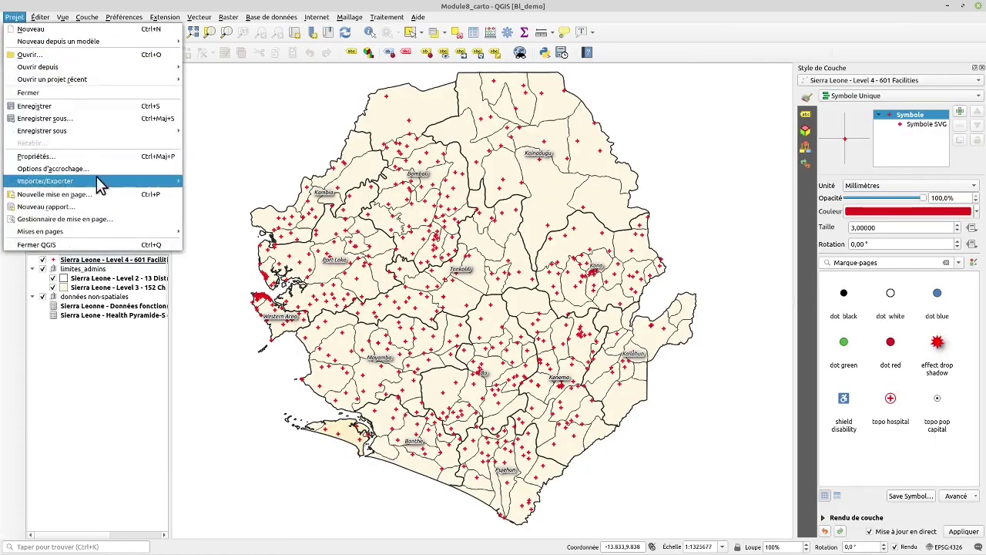
{"action": "left_click", "coordinate": [91, 219]}
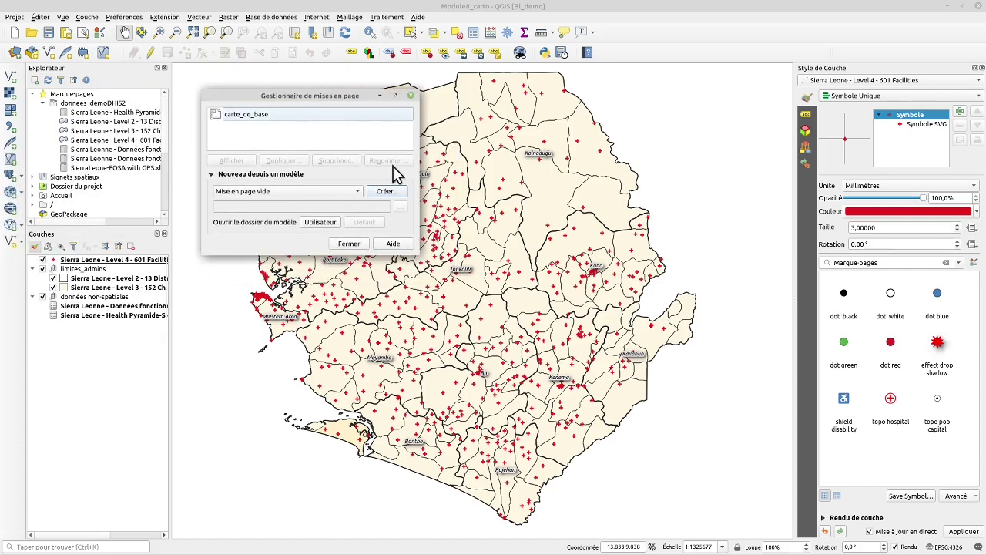
{"action": "left_click", "coordinate": [237, 116]}
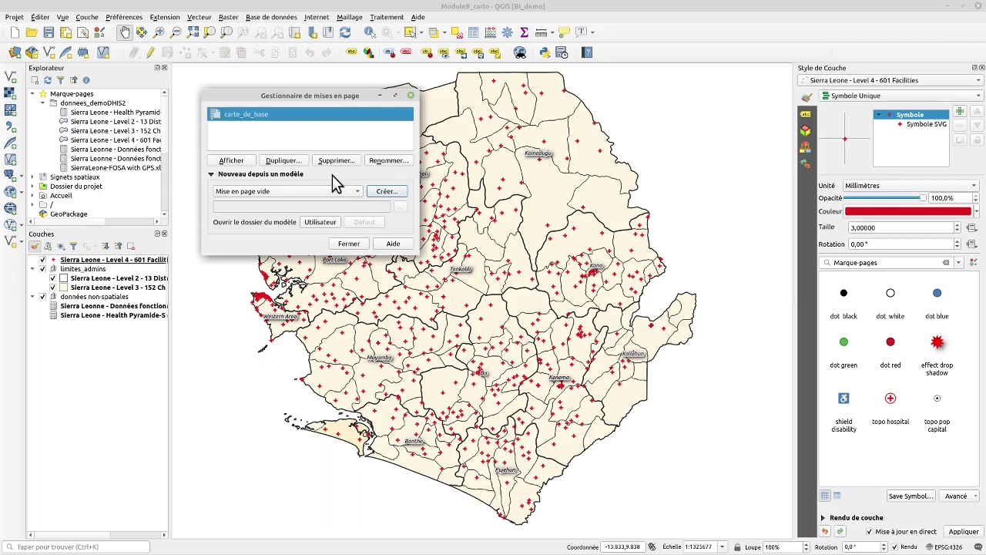
{"action": "left_click", "coordinate": [284, 161]}
{"action": "left_click_drag", "start_coordinate": [324, 157], "coordinate": [288, 151]}
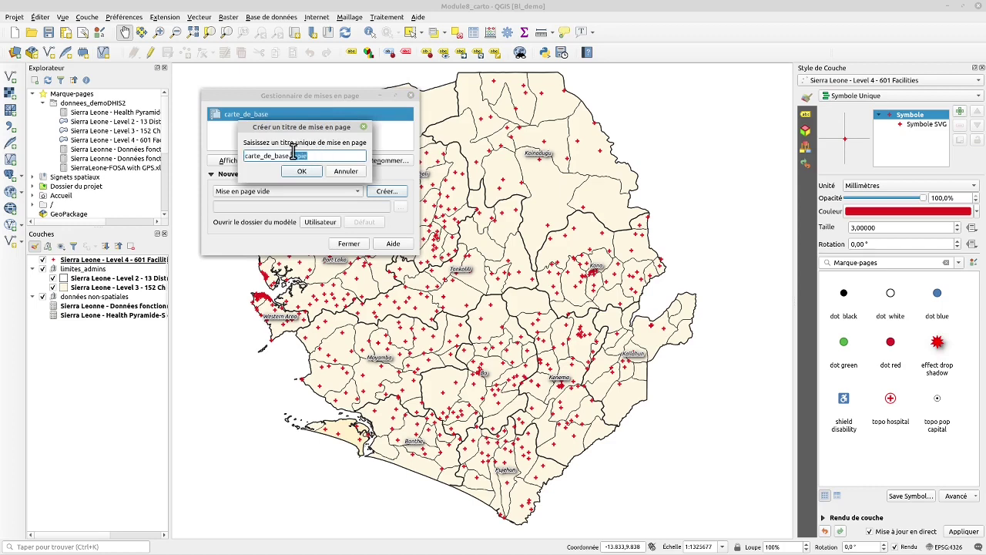
{"action": "key", "text": "BackSpace"}
{"action": "type", "text": "_graticules"}
{"action": "key", "text": "Return"}
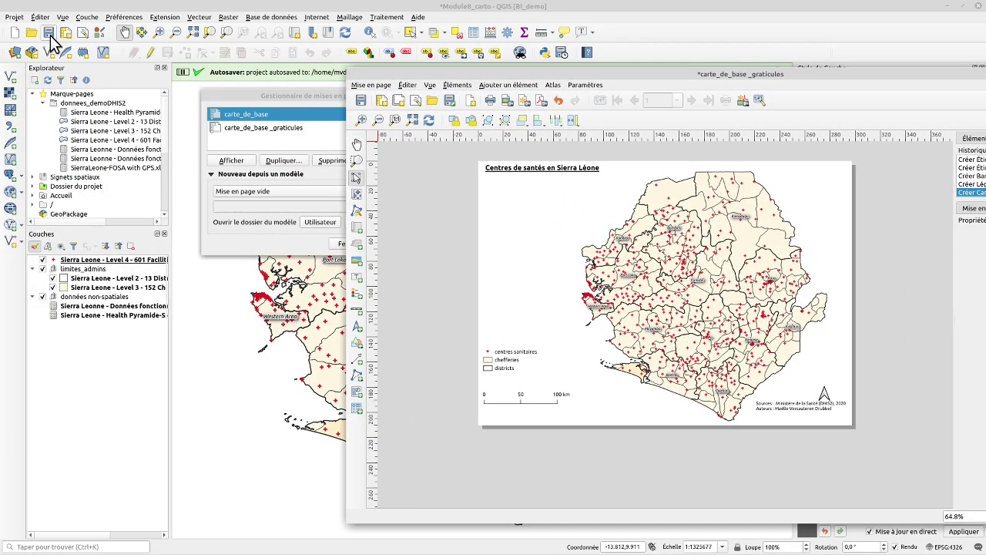
{"action": "left_click_drag", "start_coordinate": [508, 74], "coordinate": [355, 70]}
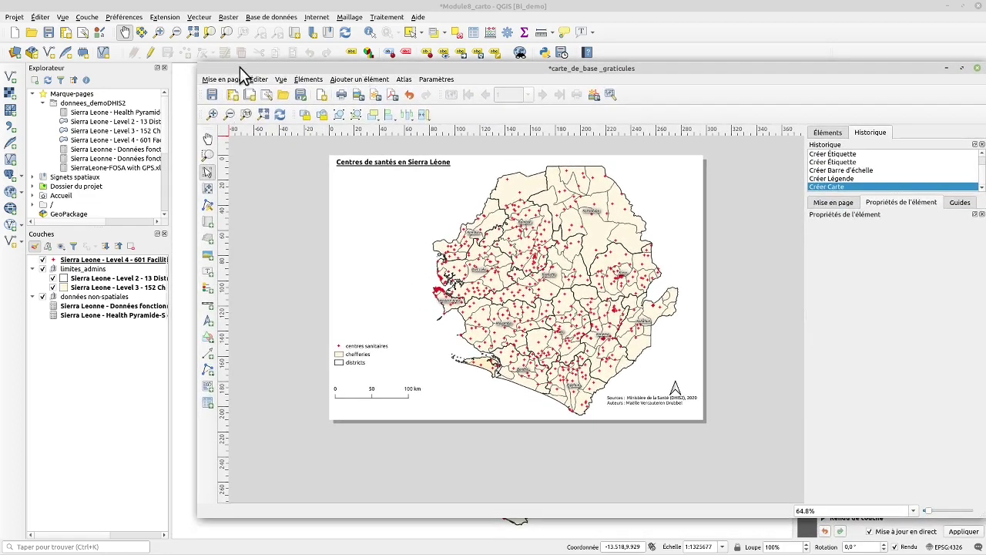
{"action": "left_click", "coordinate": [222, 80]}
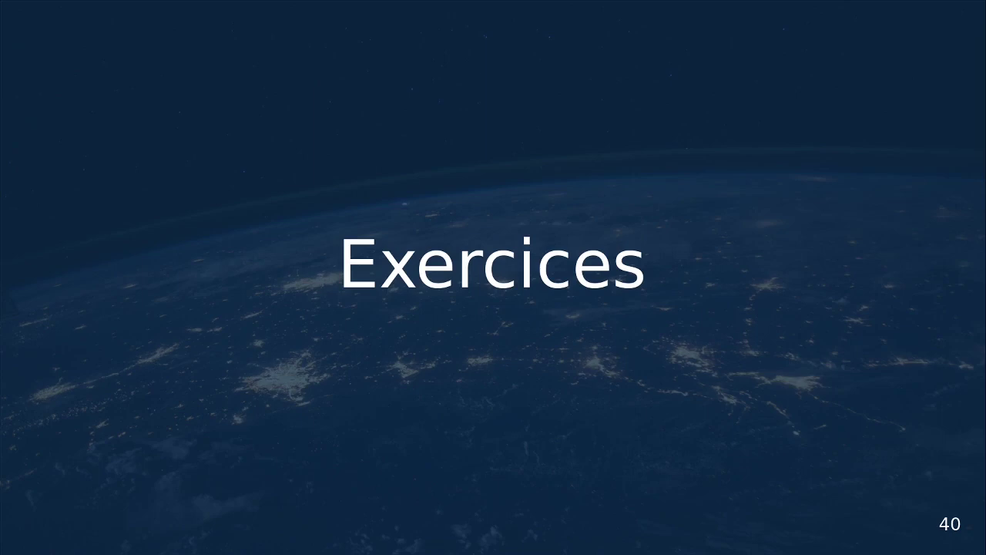
{"action": "key", "text": "Right"}
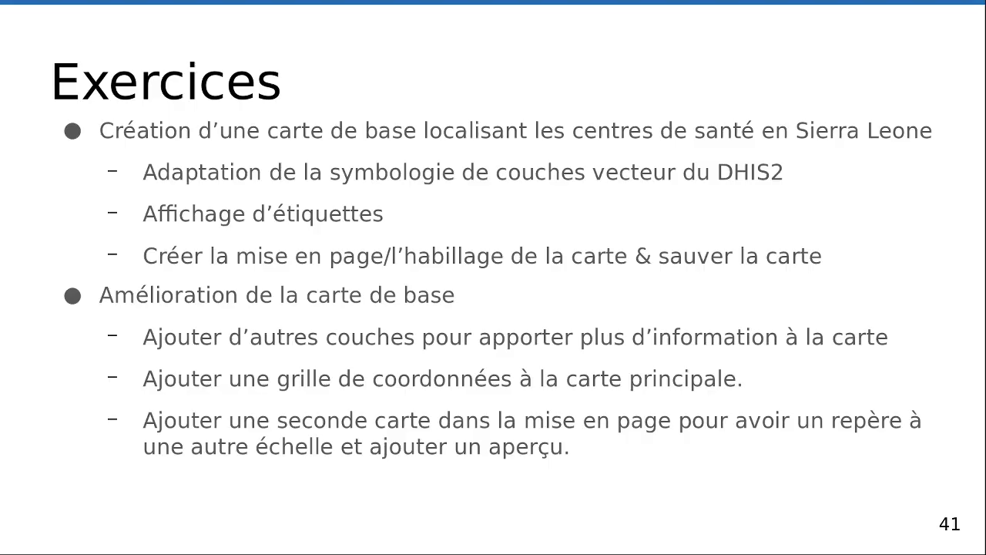